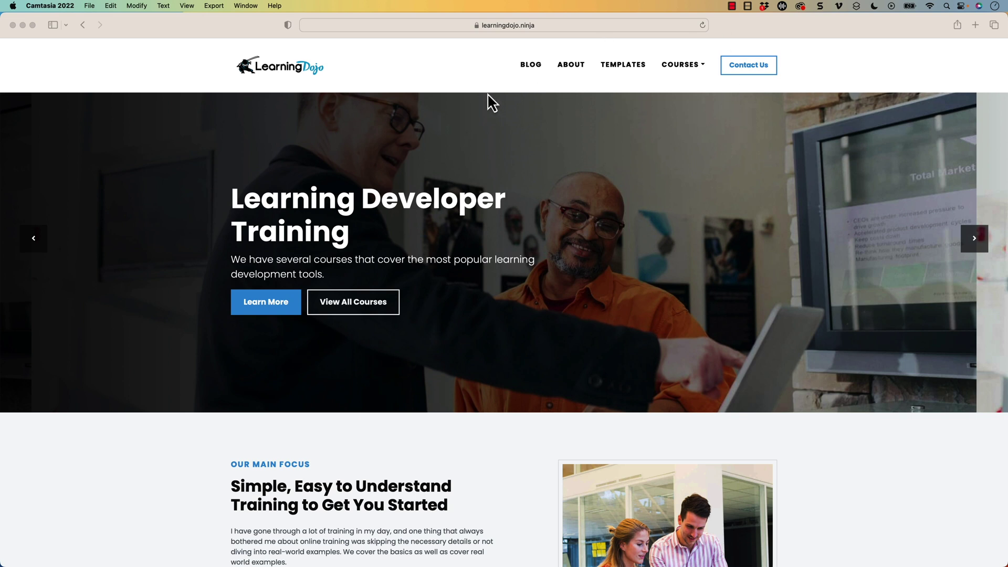
Open the Learning Dojo blog and scroll through its posts.
left_click(531, 65)
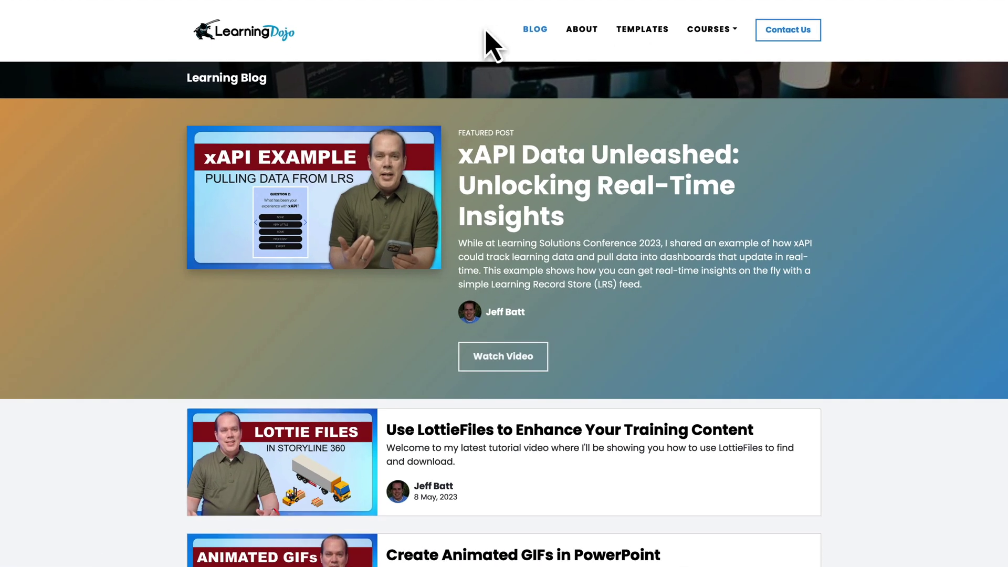
scroll(492, 44, "down", 2)
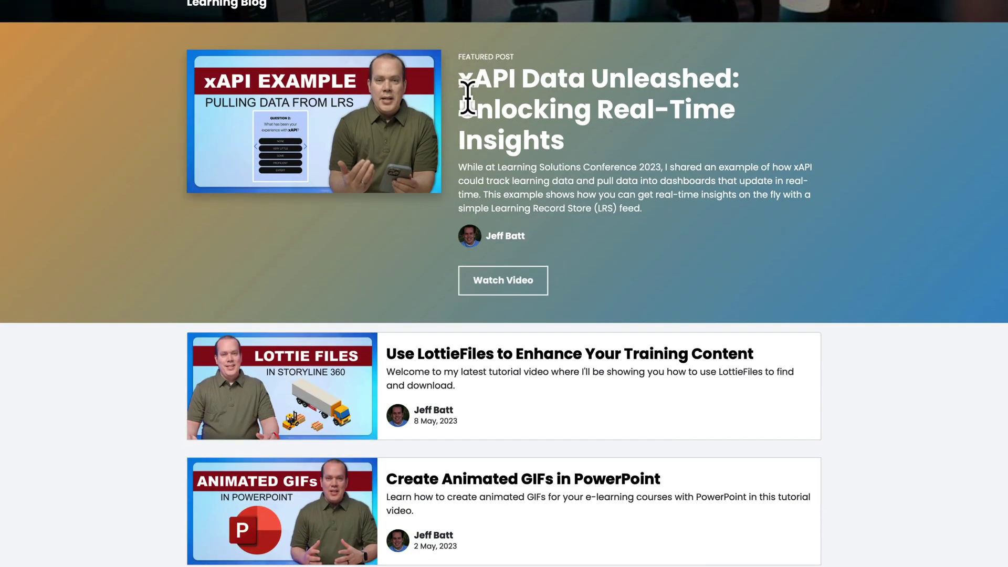
scroll(467, 98, "down", 4)
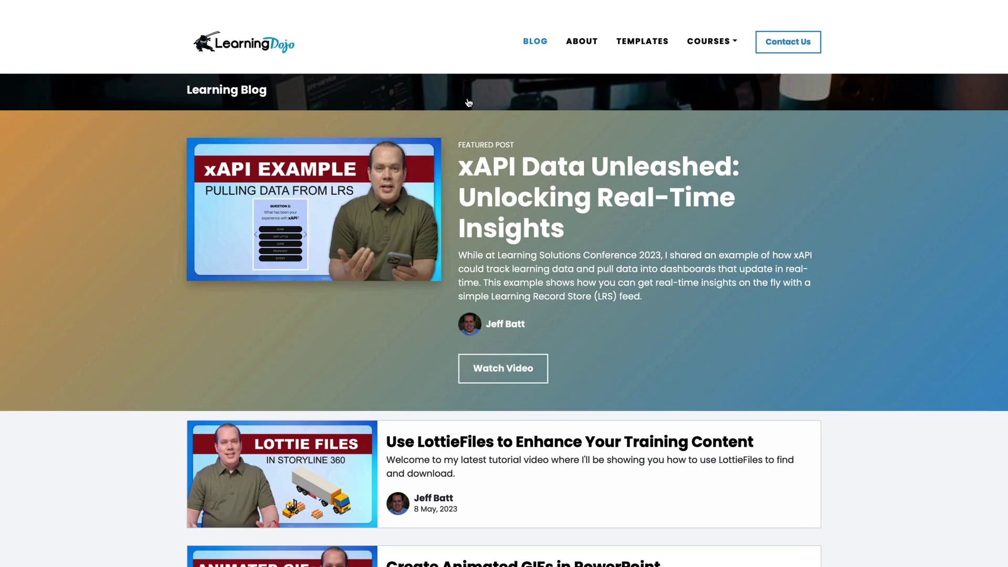
Browse the Templates page's Articulate Storyline template cards, such as Memory Learning Game.
left_click(642, 33)
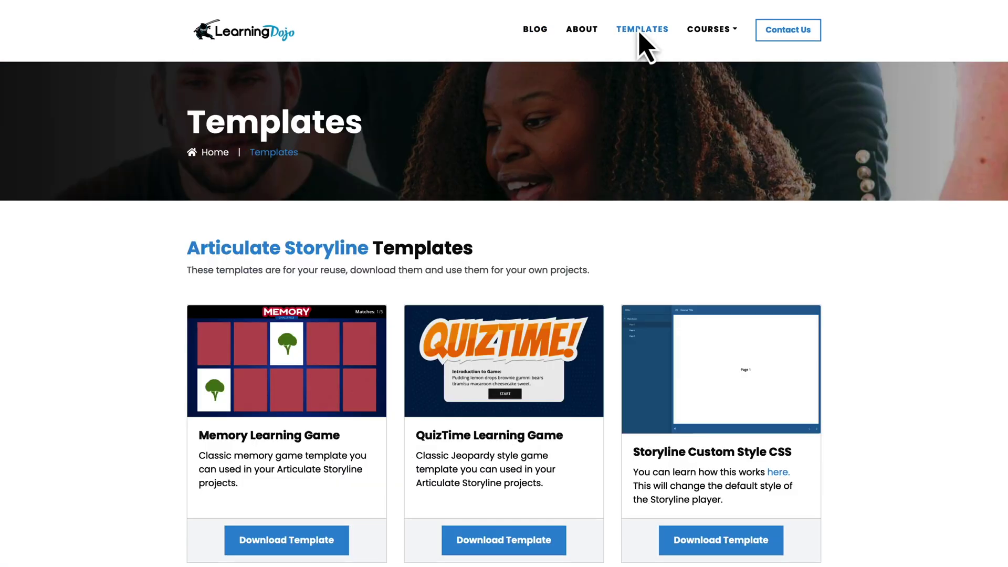
scroll(639, 78, "down", 3)
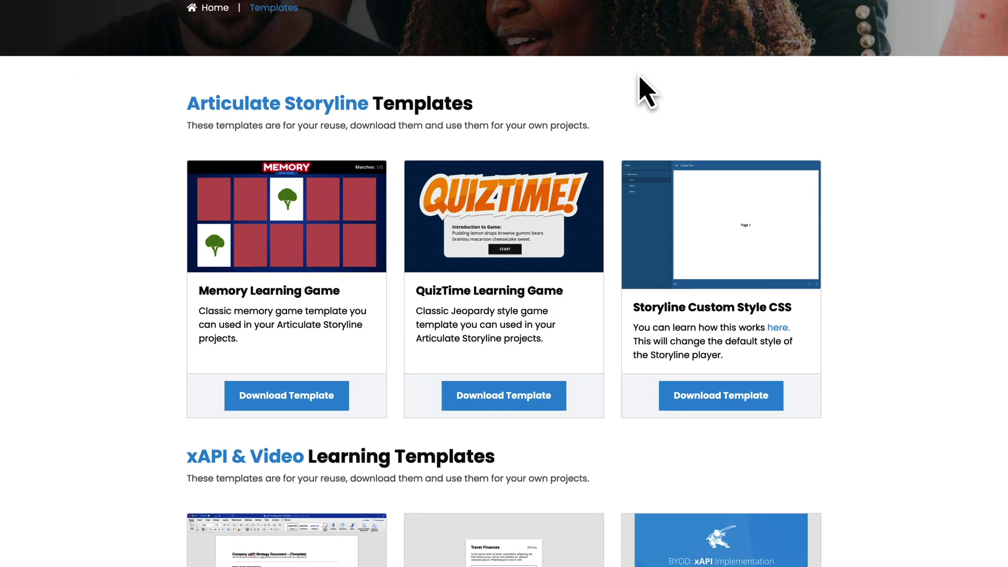
scroll(639, 79, "down", 6)
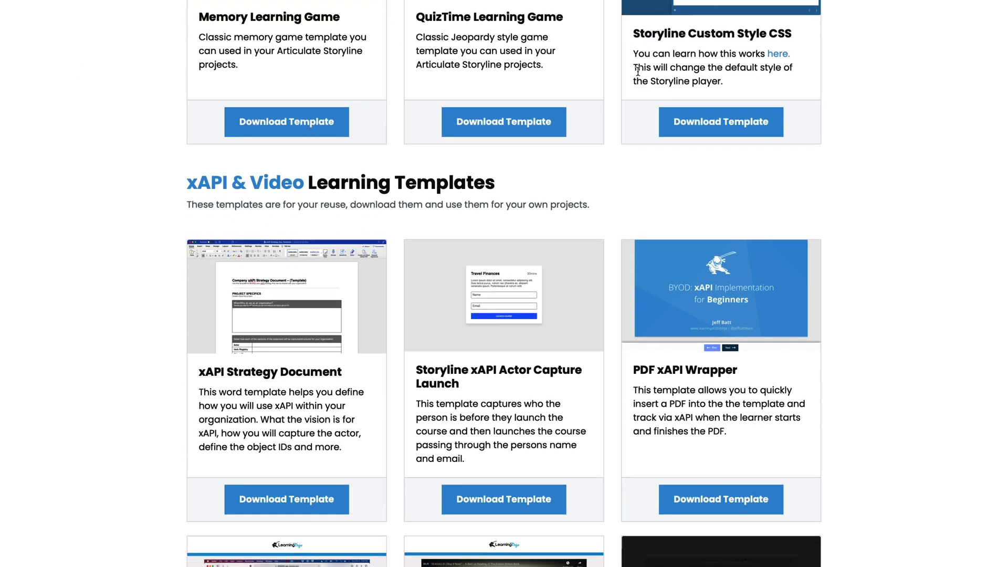
scroll(714, 68, "up", 10)
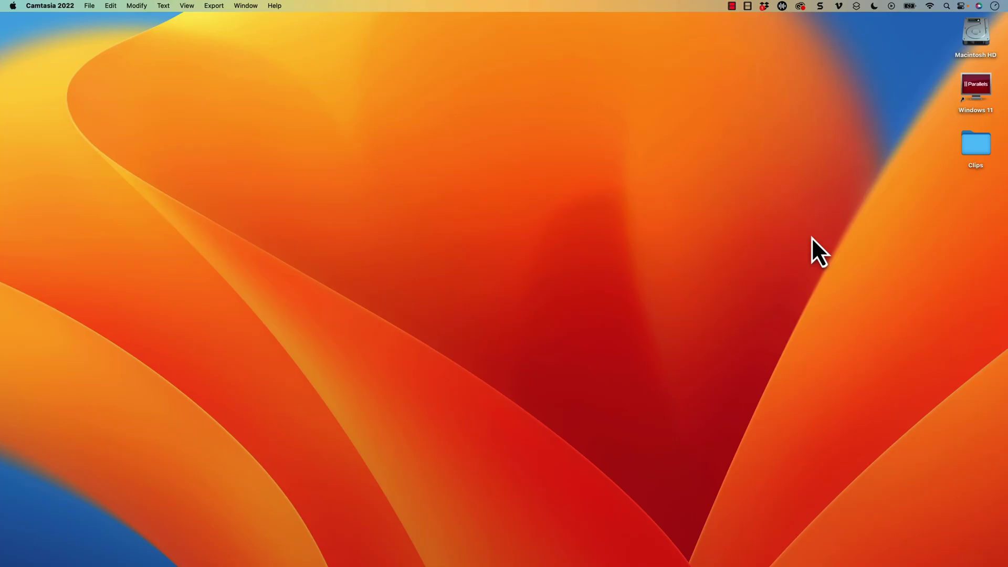
Switch from Safari to the Camtasia 2023 Untitled project window.
key("super+Tab")
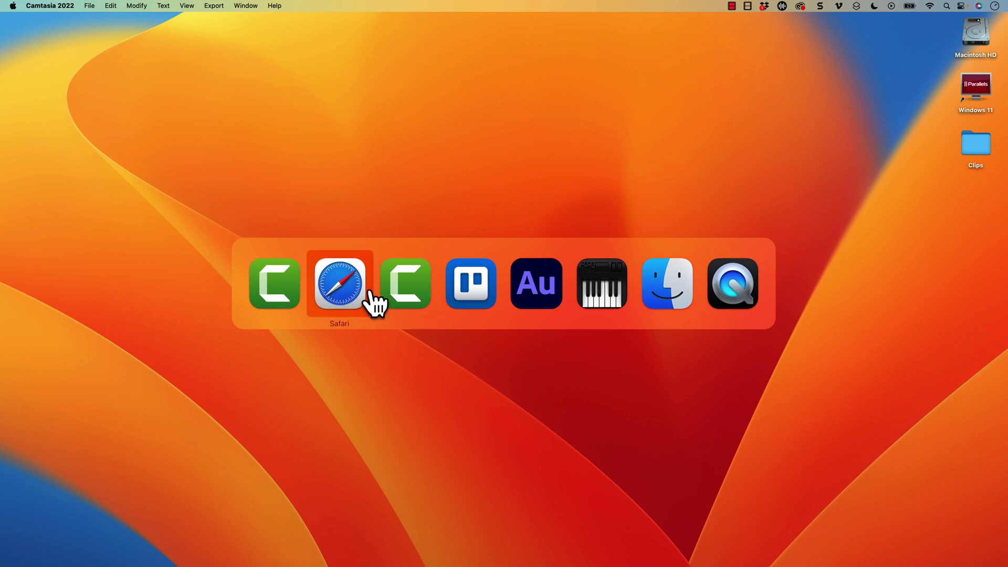
left_click(411, 298)
left_click(504, 555)
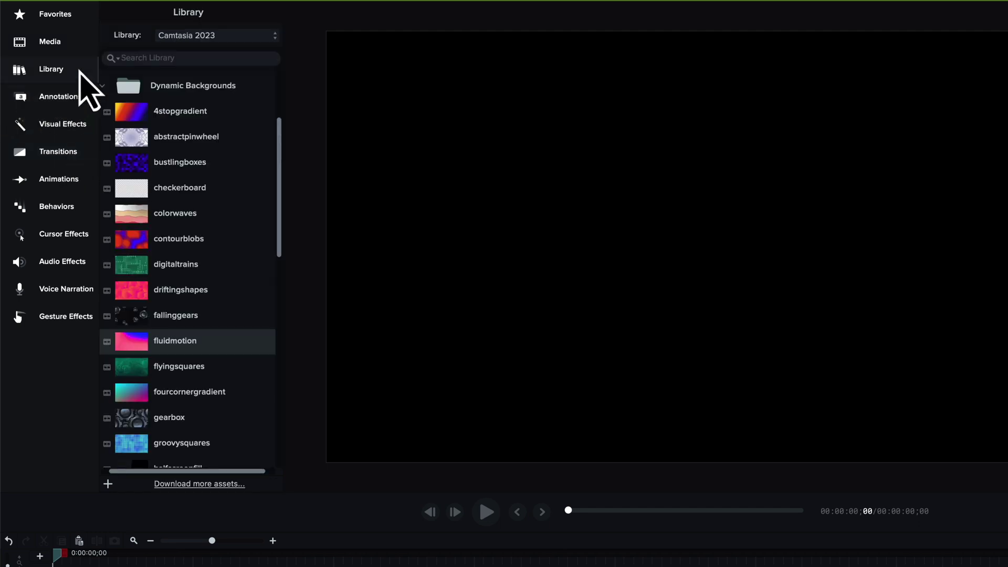
Collapse the Dynamic Backgrounds folder and open the Camtasia 2023 library list.
left_click(103, 85)
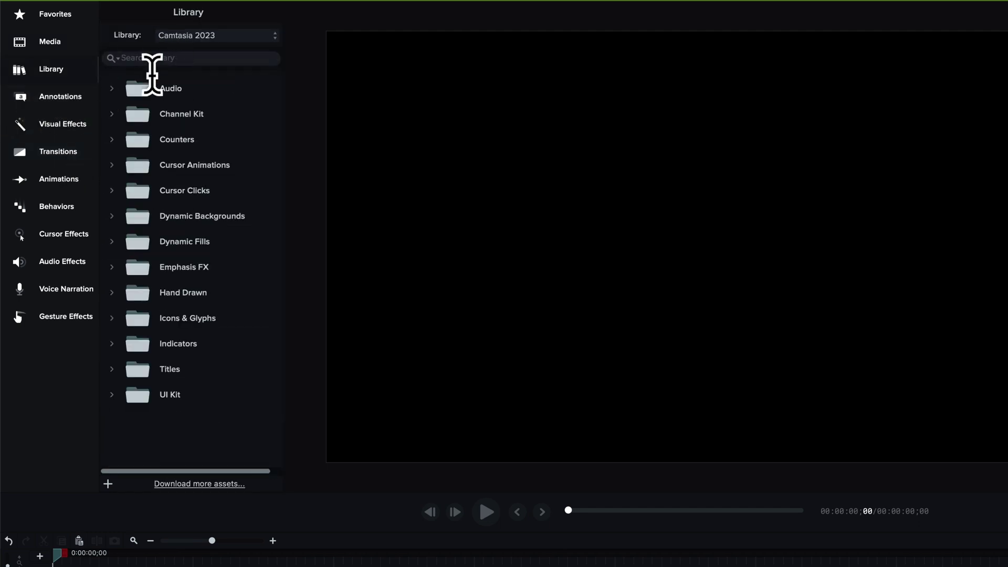
left_click(225, 36)
left_click(123, 30)
left_click(196, 36)
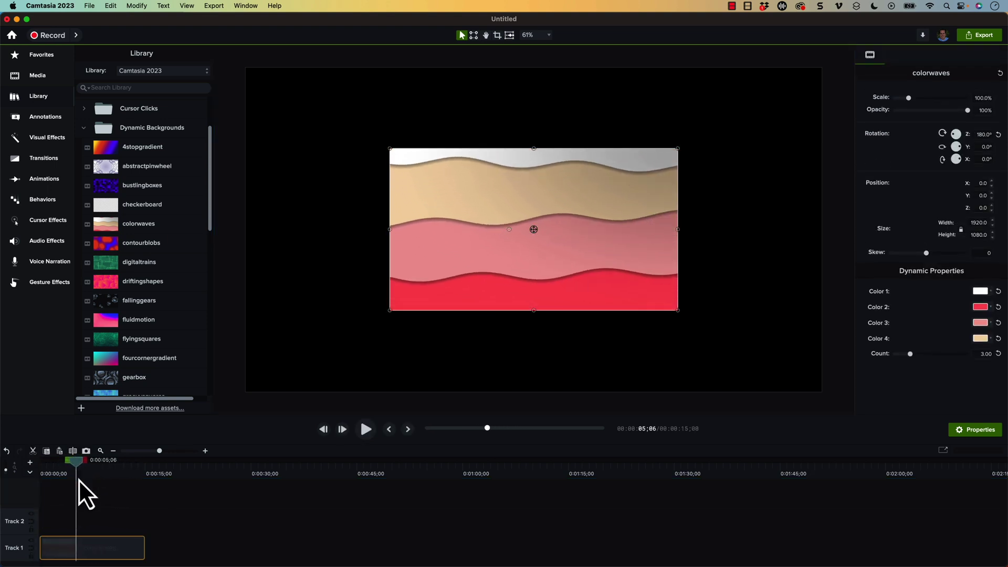
Remove colorwaves, then try out the contourblobs background on Track 1 and delete it.
key("Delete")
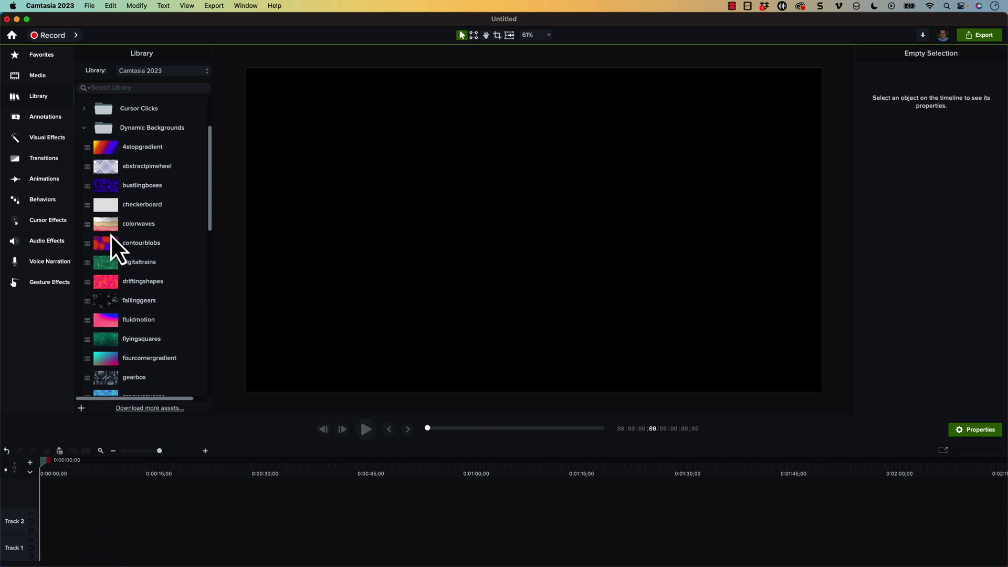
left_click_drag(111, 234, 79, 548)
left_click(103, 467)
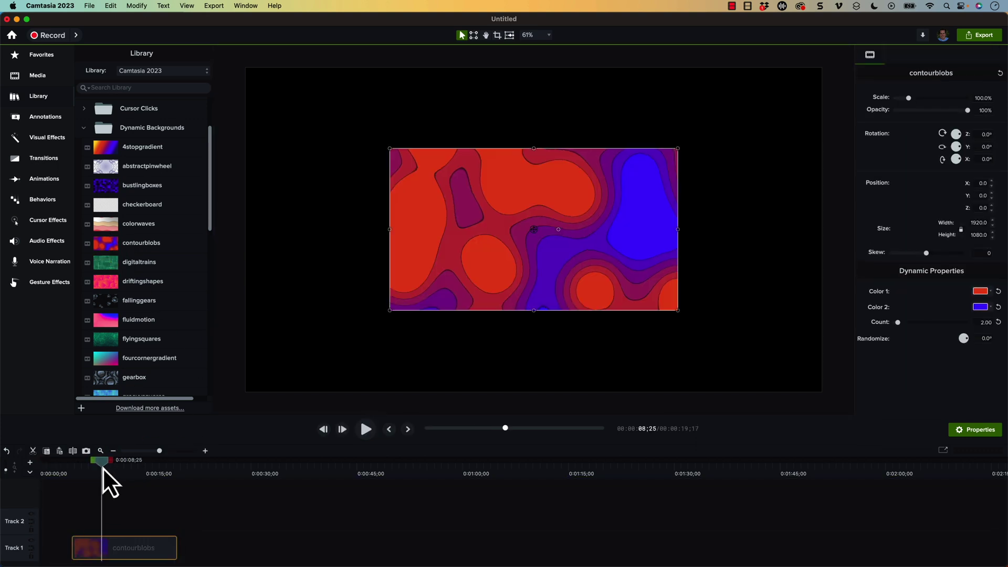
left_click_drag(103, 467, 137, 469)
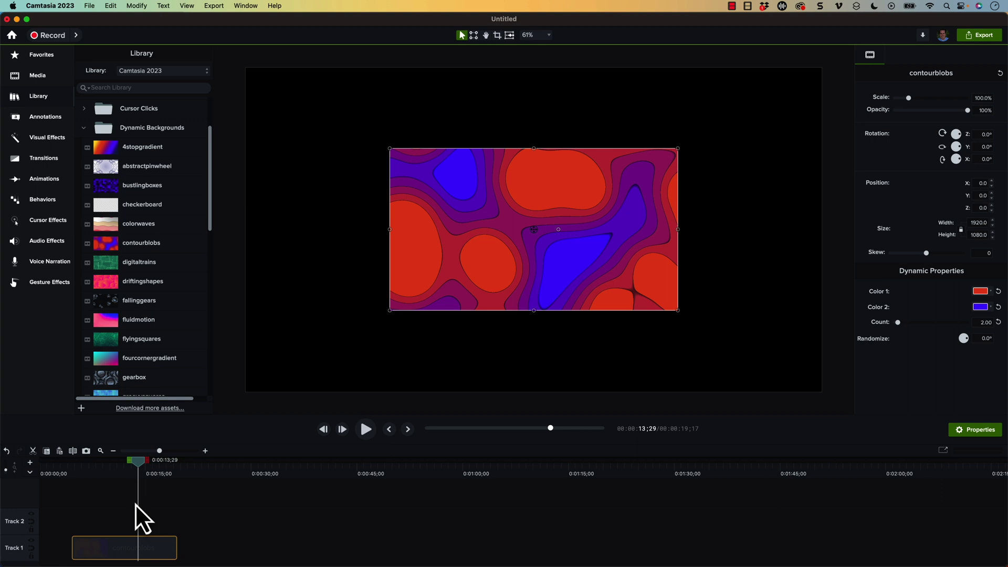
key("Delete")
Preview and delete driftingshapes, then place fourcornergradient on Track 1 and preview it.
left_click_drag(115, 282, 119, 522)
left_click_drag(105, 466, 129, 467)
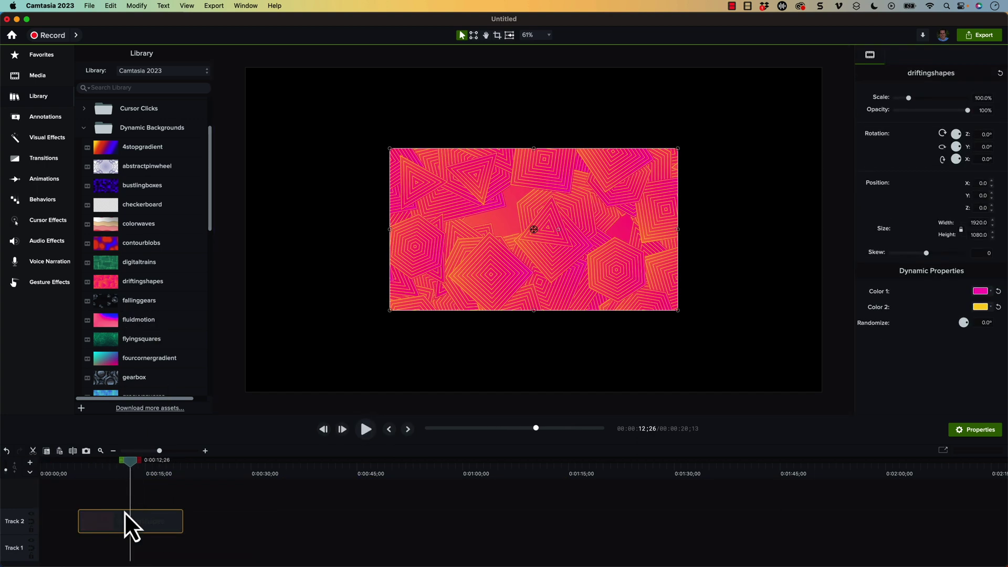
key("Delete")
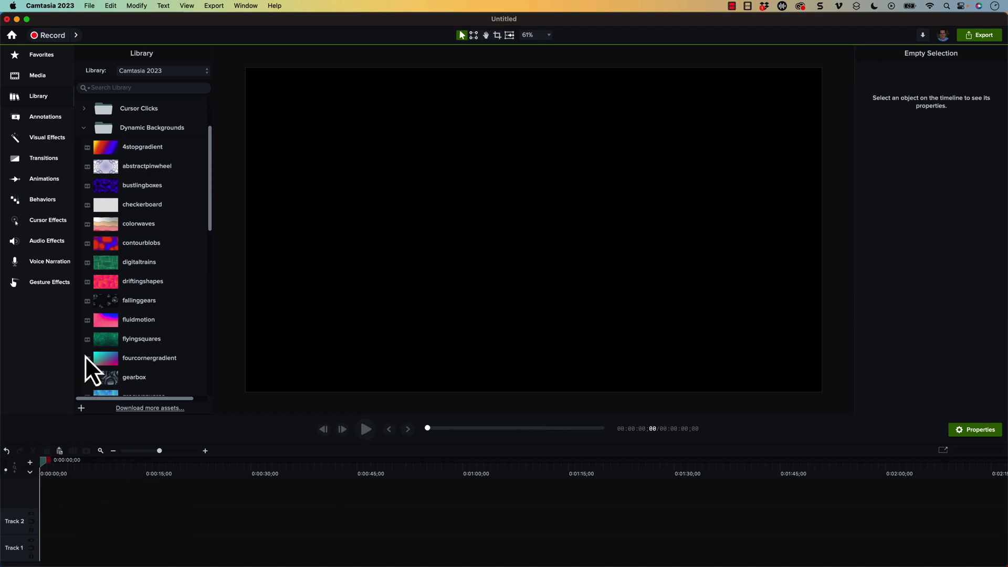
left_click_drag(108, 360, 42, 542)
left_click_drag(62, 470, 80, 465)
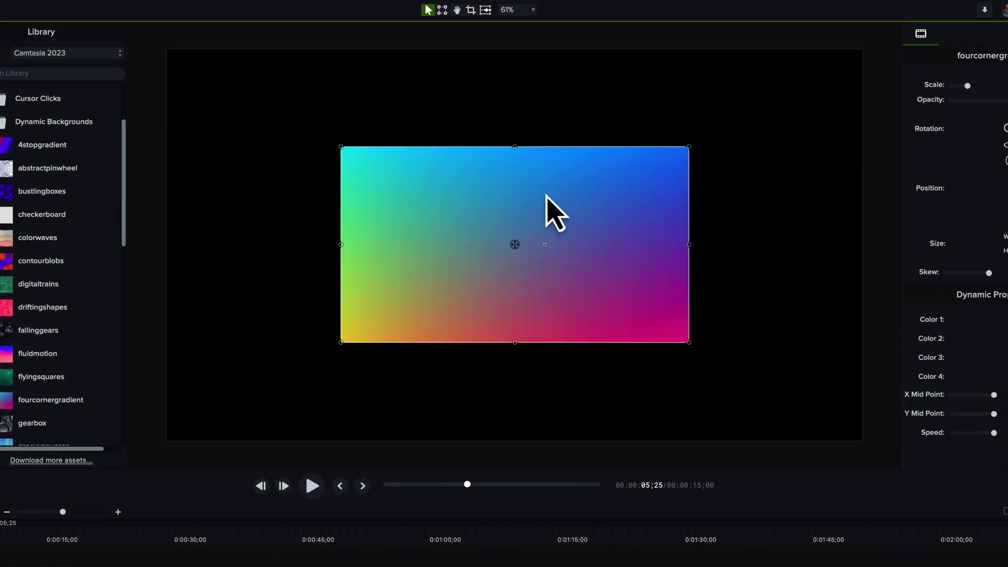
Scale the fourcornergradient to 200% to fill the canvas and stretch its clip to 0:01:00;15.
left_click_drag(359, 110, 336, 94)
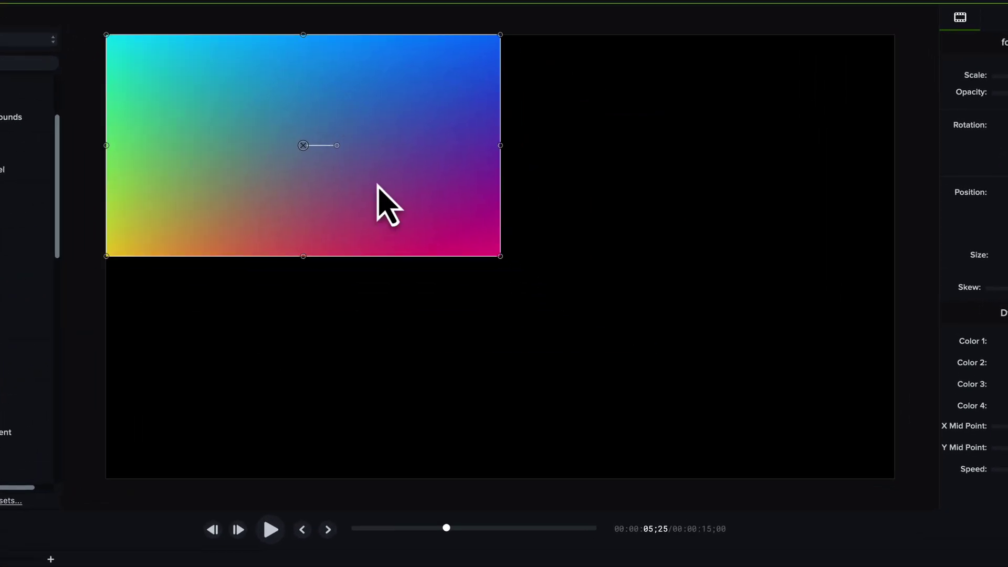
left_click_drag(500, 256, 892, 427)
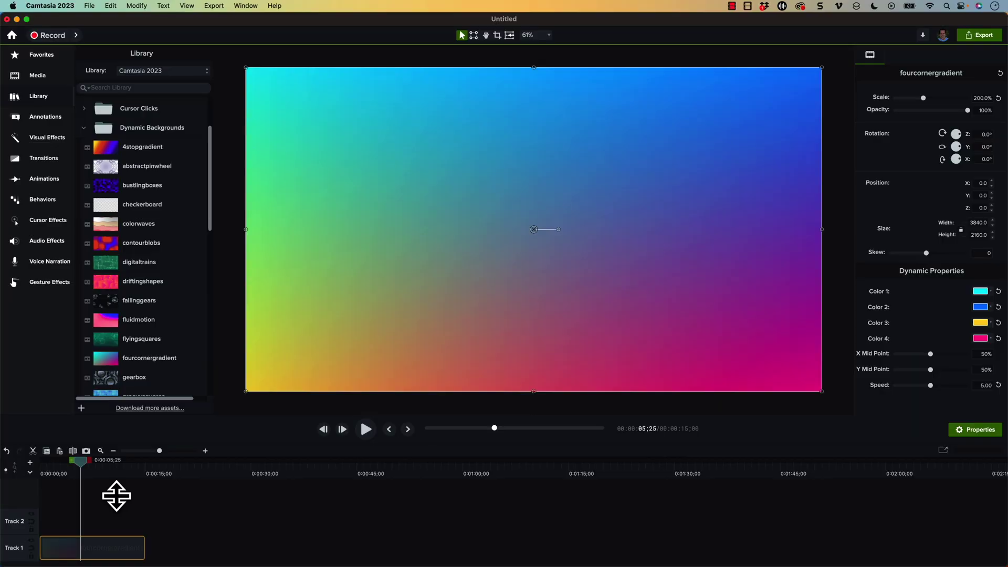
left_click_drag(141, 541, 462, 538)
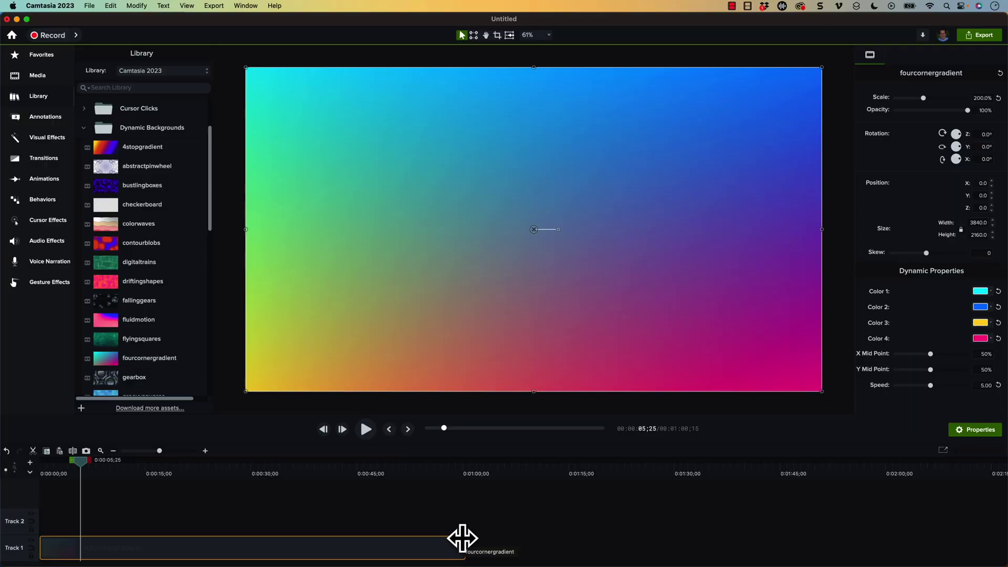
Place the 2022-23 Banquet Video on Track 2 above the gradient and preview it.
left_click(47, 77)
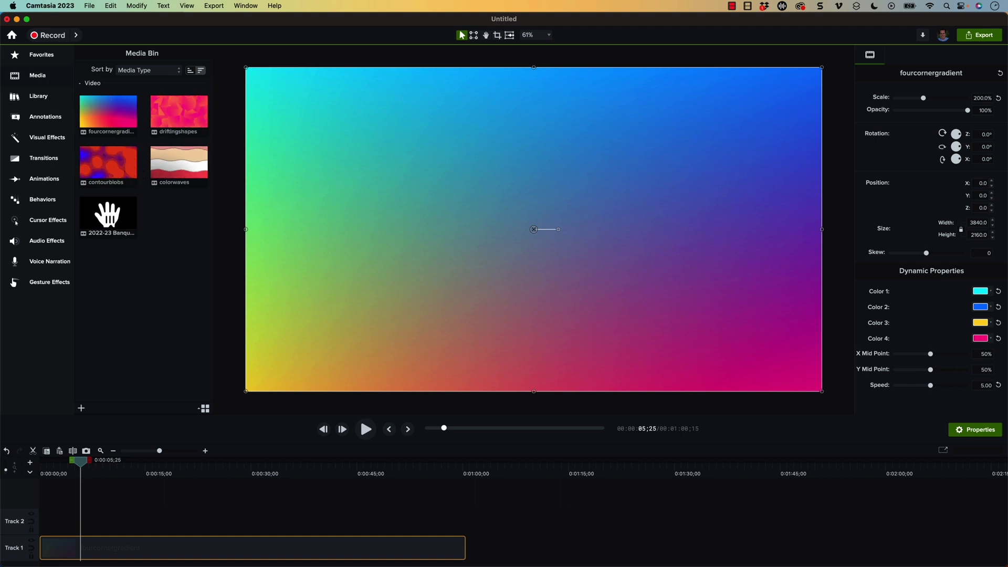
right_click(175, 162)
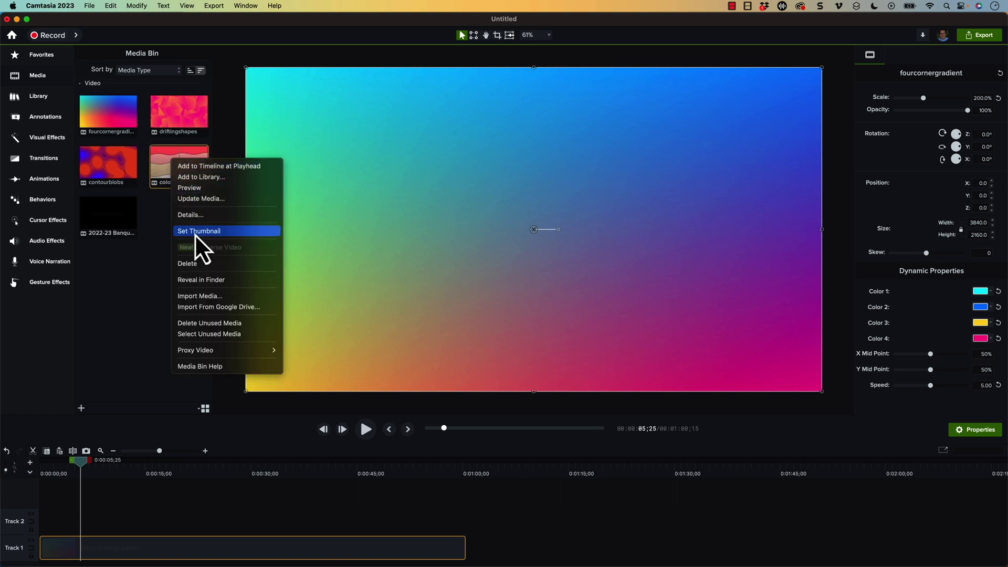
left_click(117, 236)
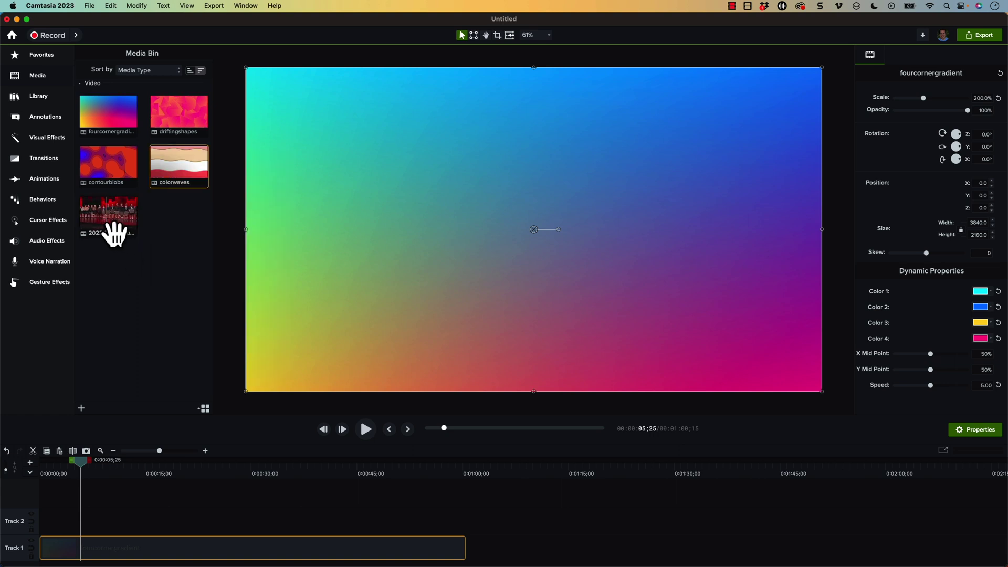
left_click(141, 238)
left_click_drag(141, 237, 115, 520)
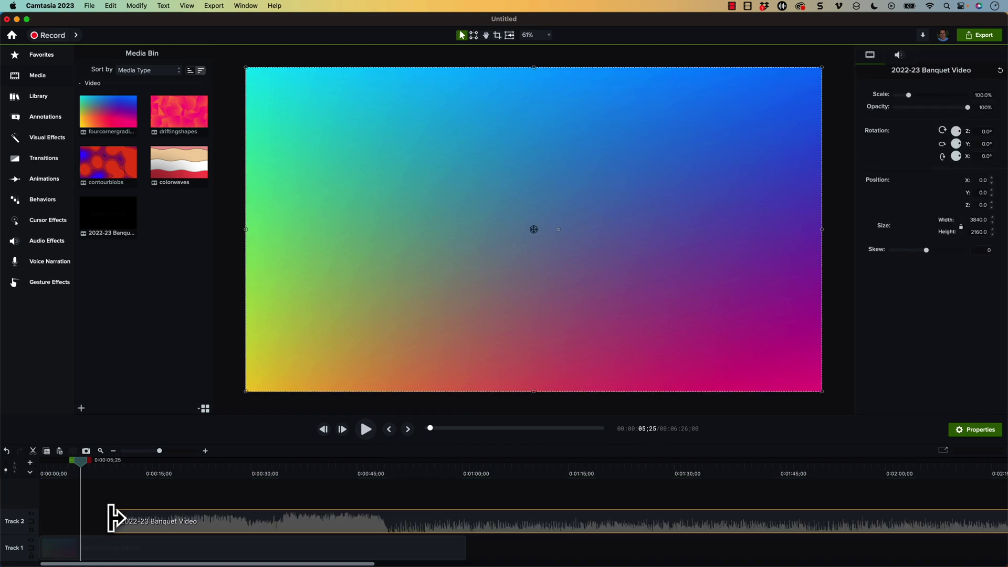
left_click(167, 468)
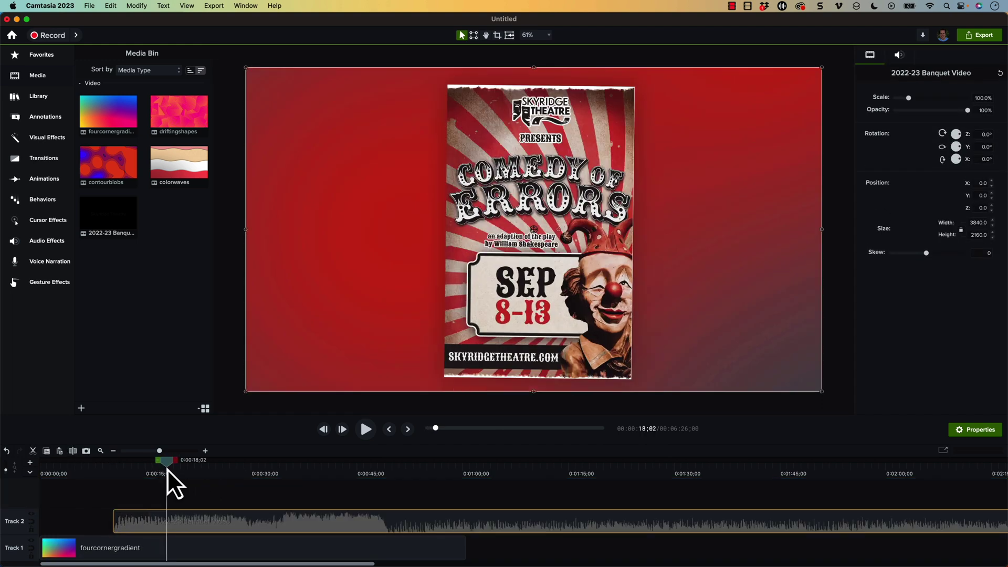
left_click(152, 471)
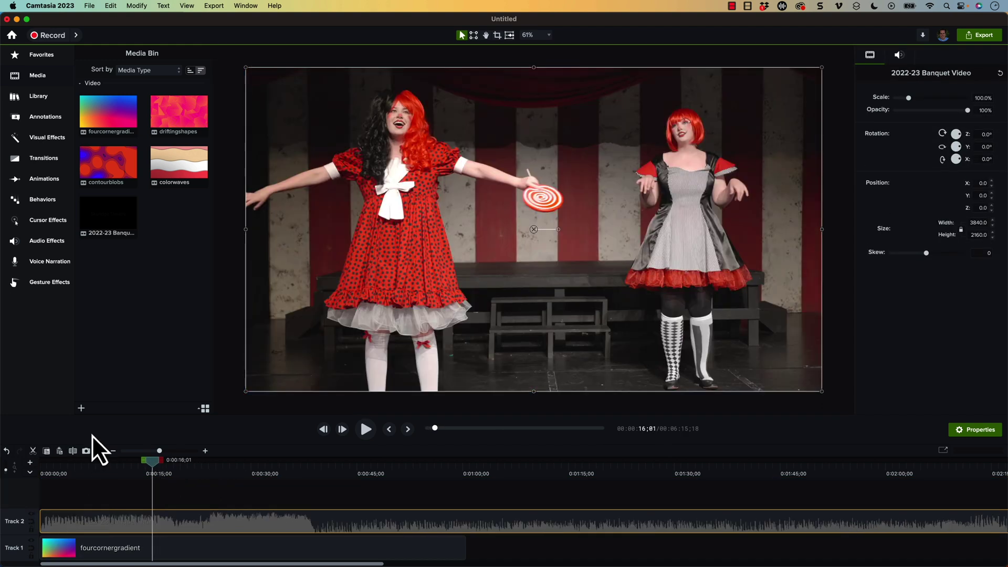
left_click_drag(80, 471, 76, 473)
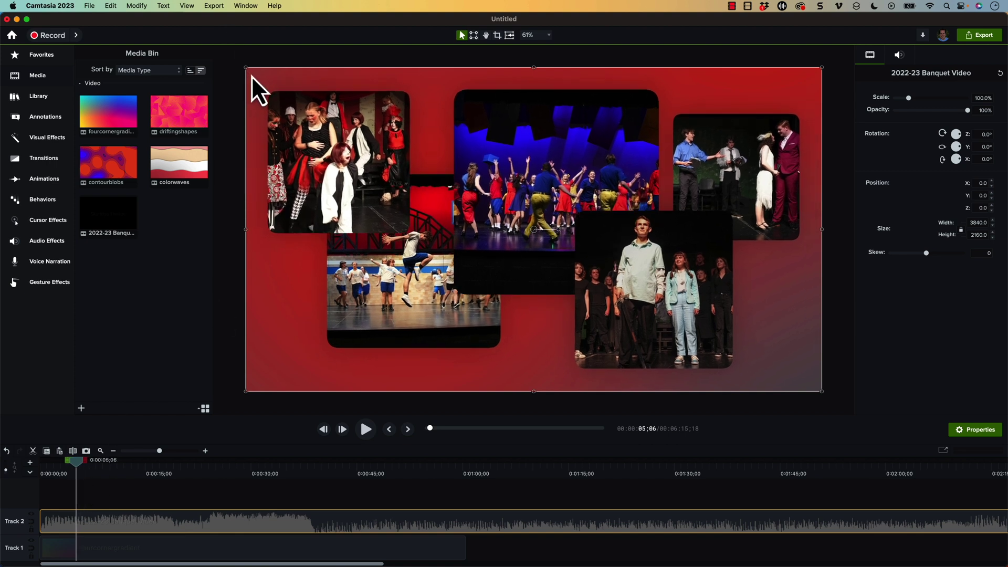
Scale the Banquet Video to about 90.2%, centre it, and preview at 0:00:11;27.
left_click_drag(246, 68, 279, 89)
left_click_drag(540, 201, 517, 193)
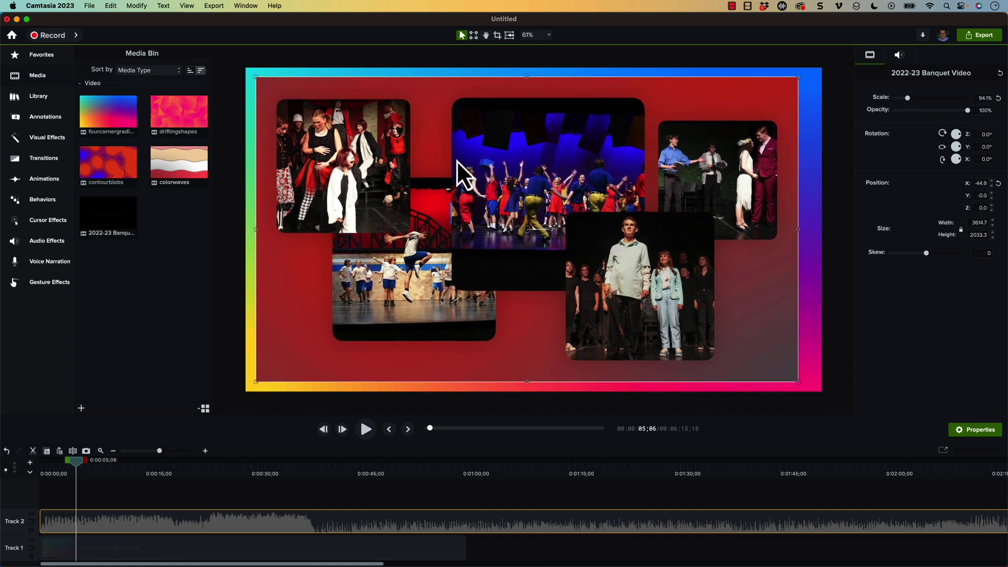
left_click_drag(258, 79, 282, 93)
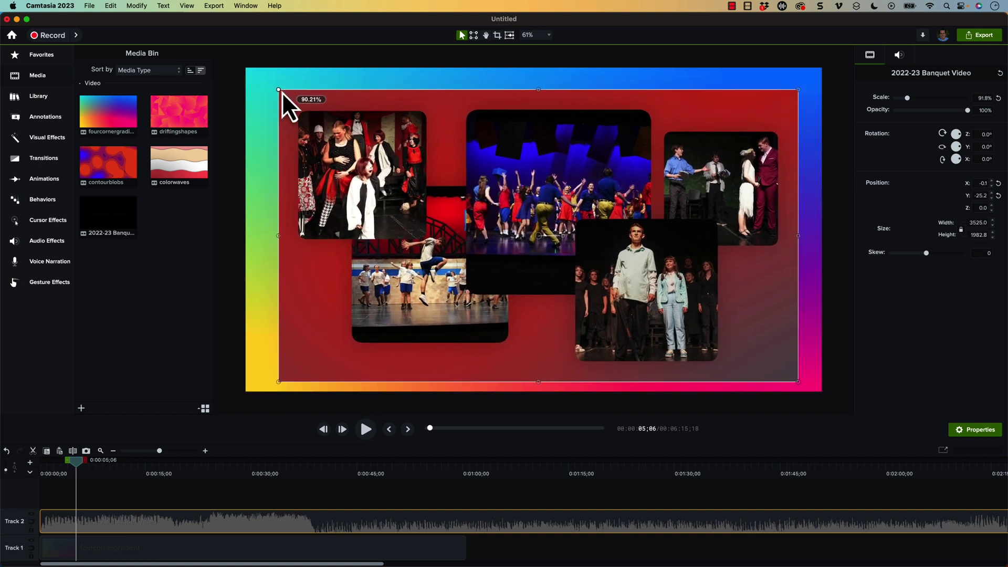
left_click_drag(514, 188, 513, 182)
left_click(838, 238)
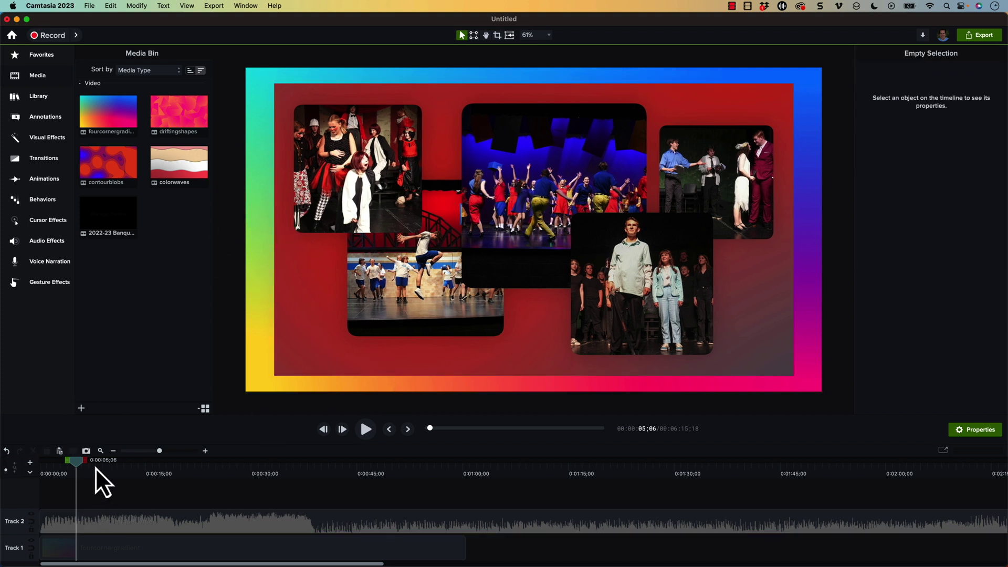
left_click_drag(96, 468, 124, 465)
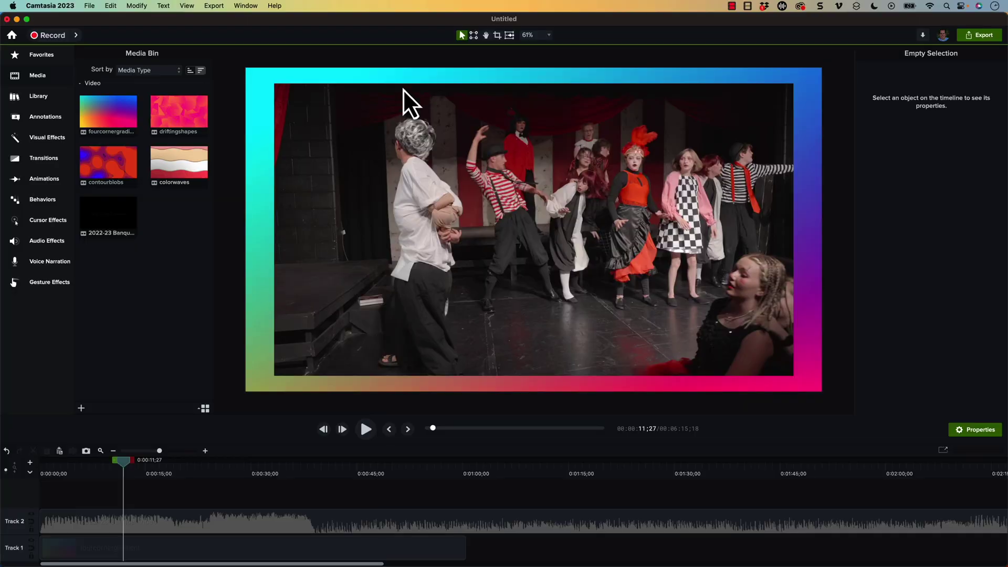
Add the Drop Shadow visual effect to the banquet video clip.
left_click(462, 170)
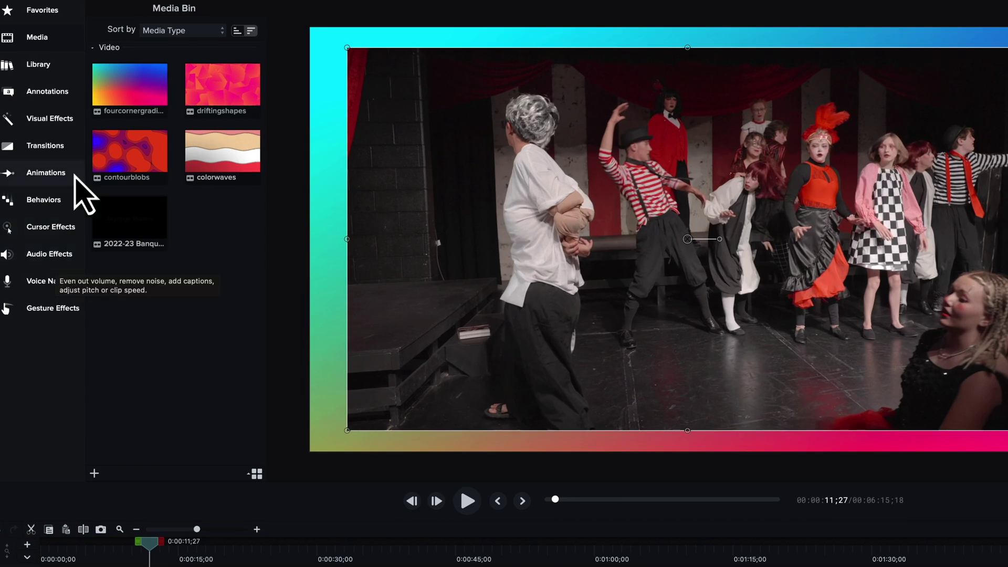
left_click(65, 120)
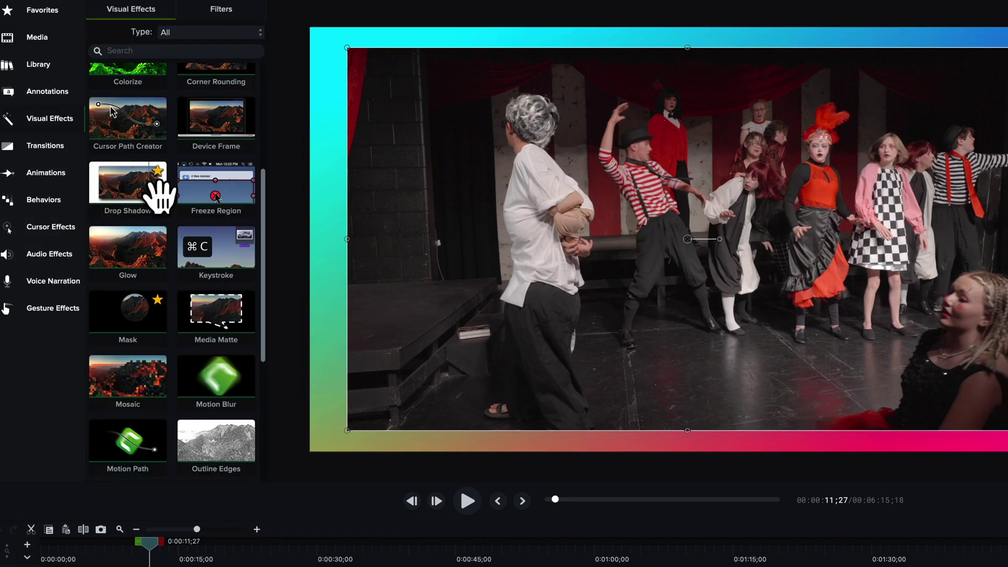
left_click_drag(156, 195, 498, 438)
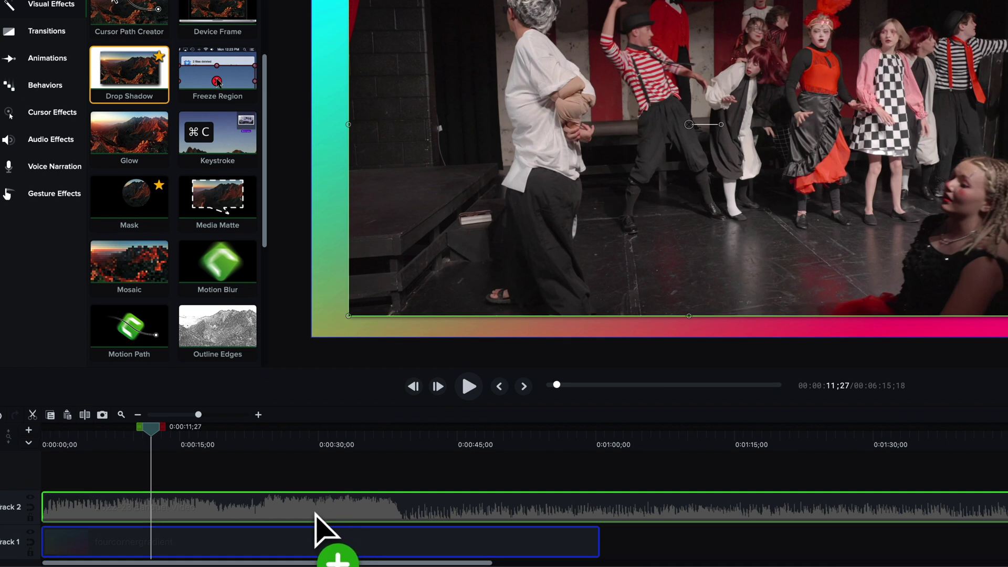
left_click_drag(316, 514, 316, 515)
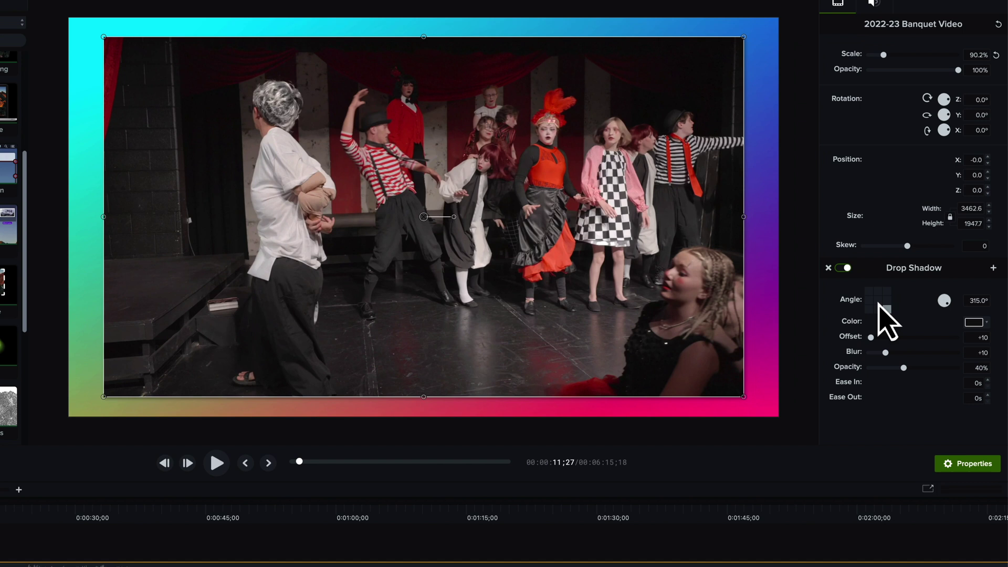
Set the shadow offset to 0 and raise its blur to about 34.
left_click(902, 299)
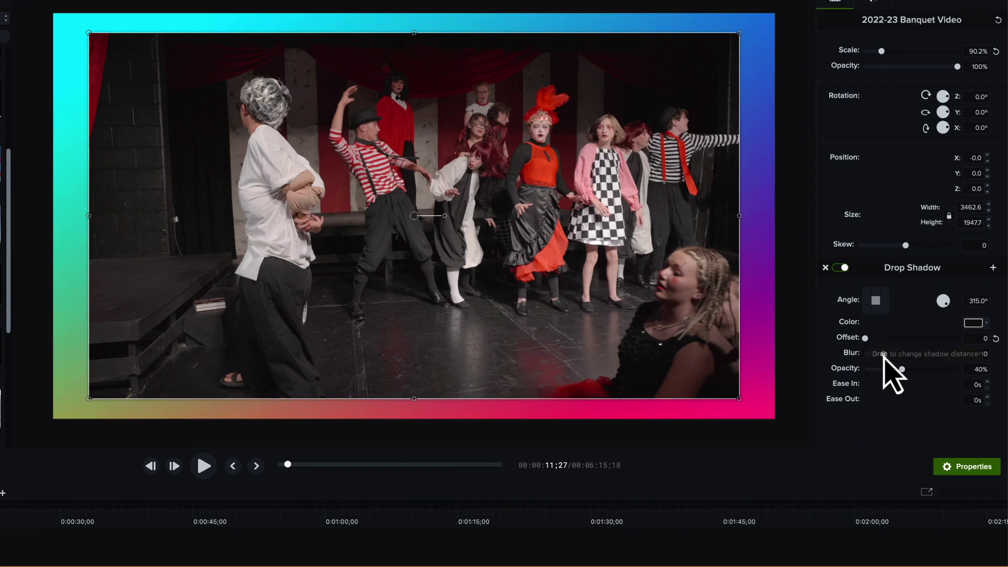
left_click_drag(883, 354, 885, 353)
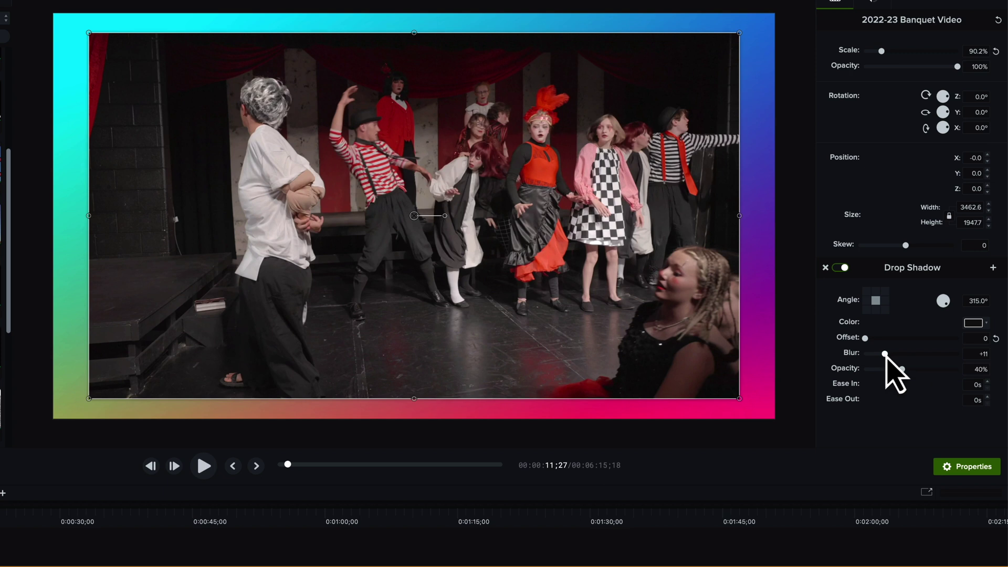
left_click(751, 442)
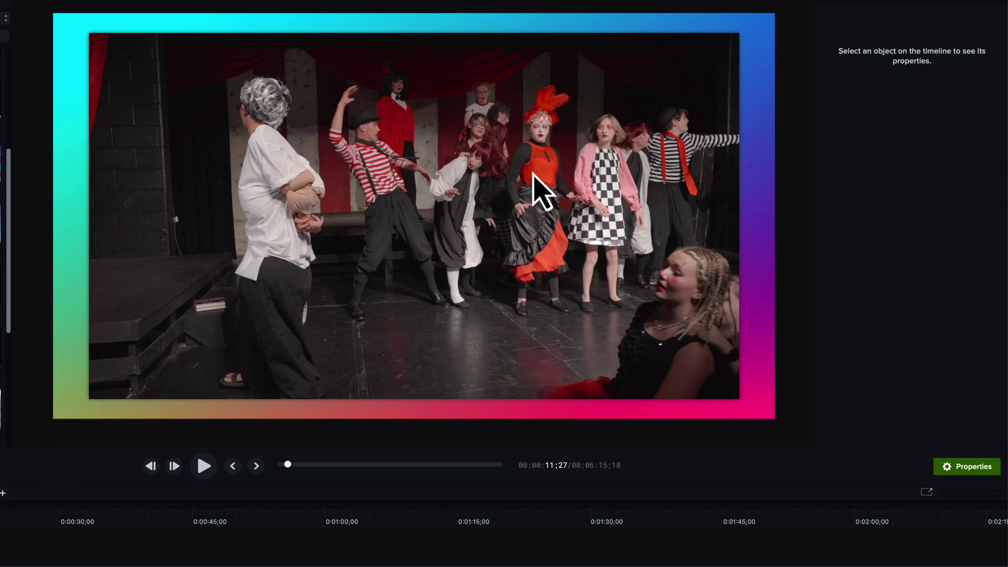
left_click(593, 301)
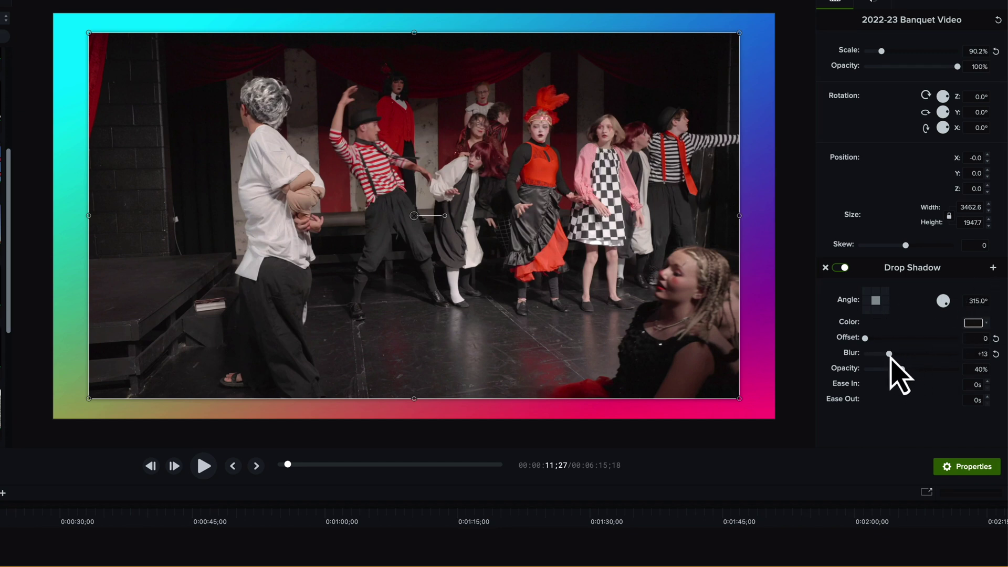
left_click_drag(889, 354, 911, 354)
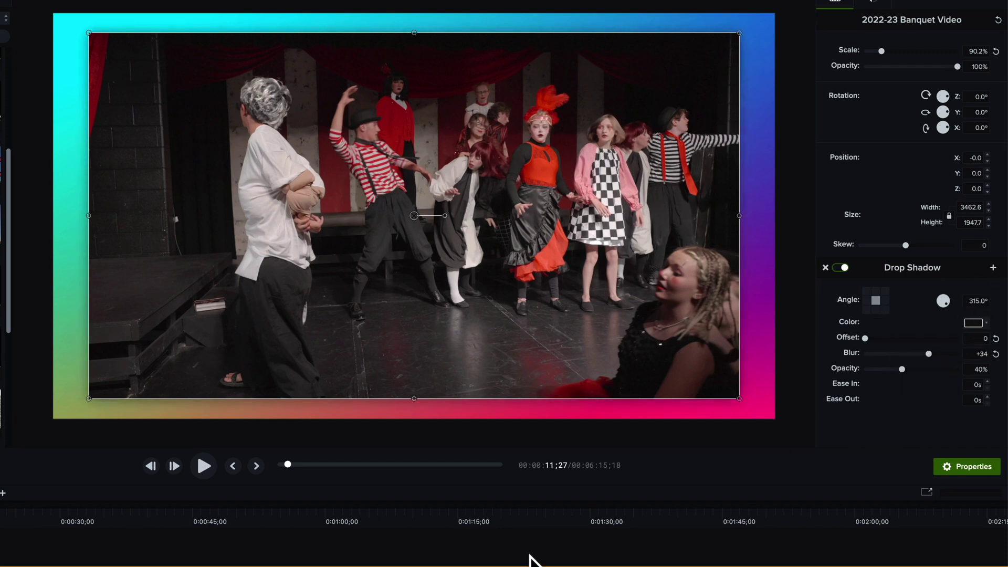
left_click(510, 512)
Return to the Comedy of Errors poster frame near 0:00:08;21 and reselect the banquet video.
left_click(128, 513)
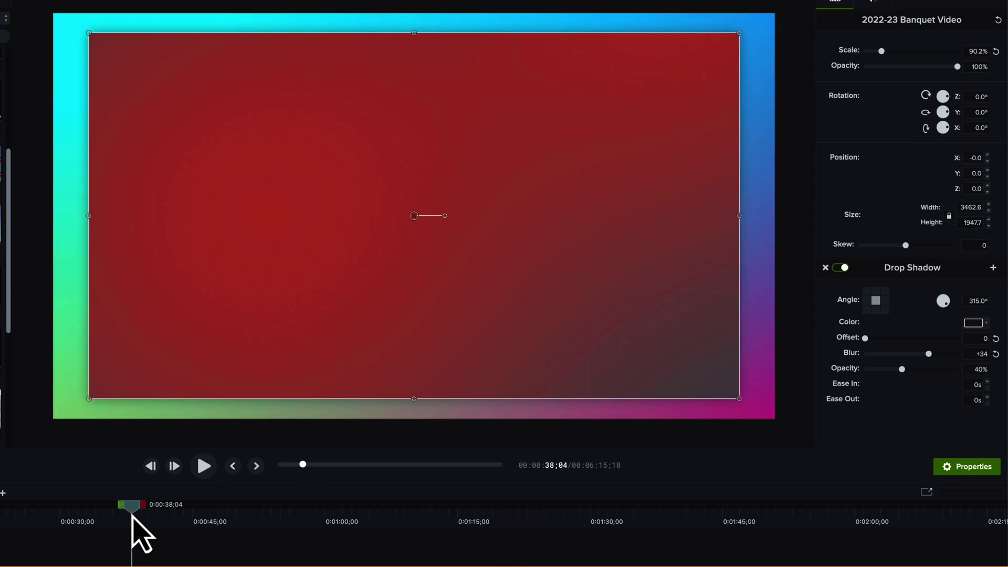
left_click(64, 385)
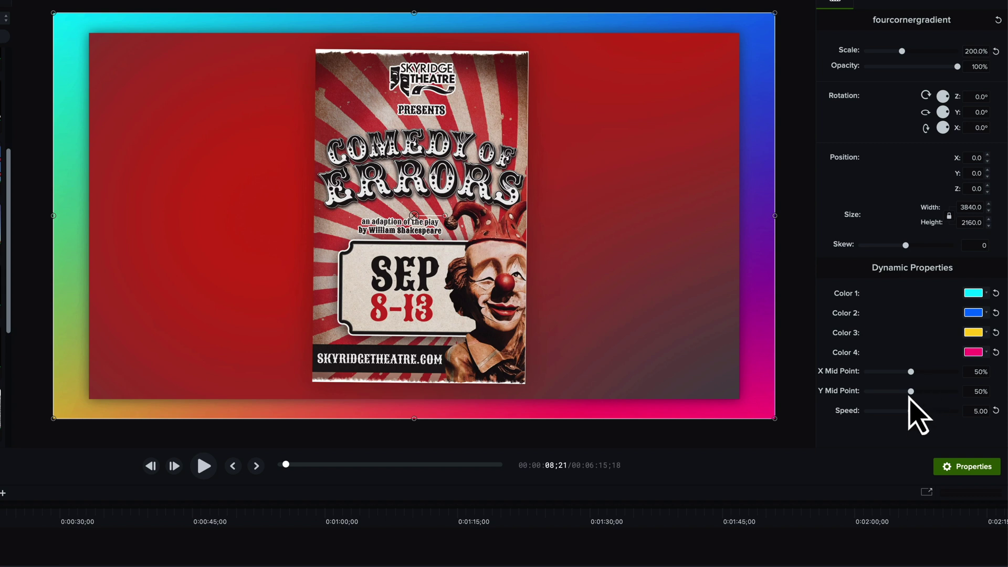
left_click(731, 226)
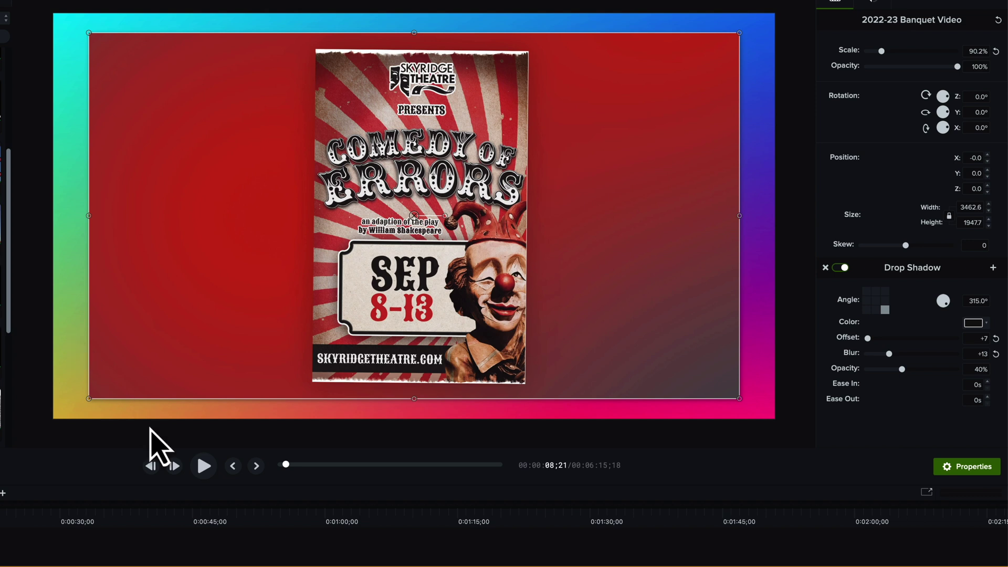
Tune the banquet video's drop shadow to offset +7 and blur +13.
left_click(507, 407)
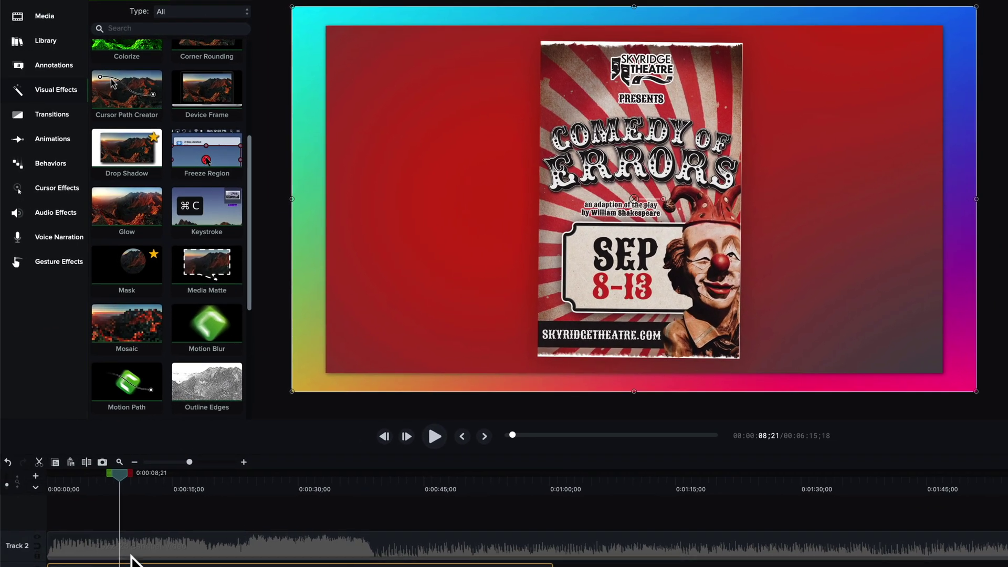
left_click(135, 550)
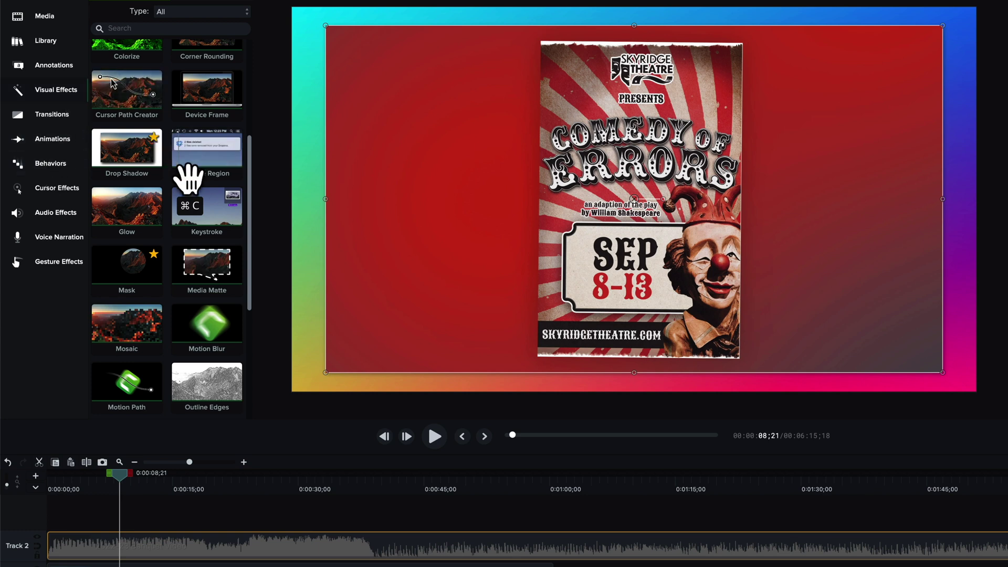
scroll(227, 190, "up", 5)
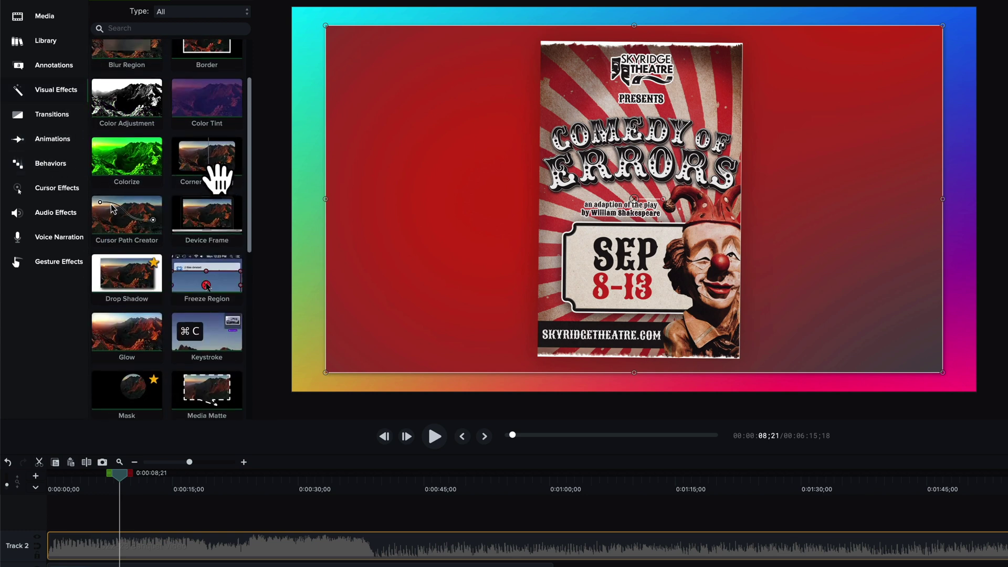
Add Corner Rounding with radius 138 to the banquet video and play back the result.
left_click_drag(217, 178, 199, 537)
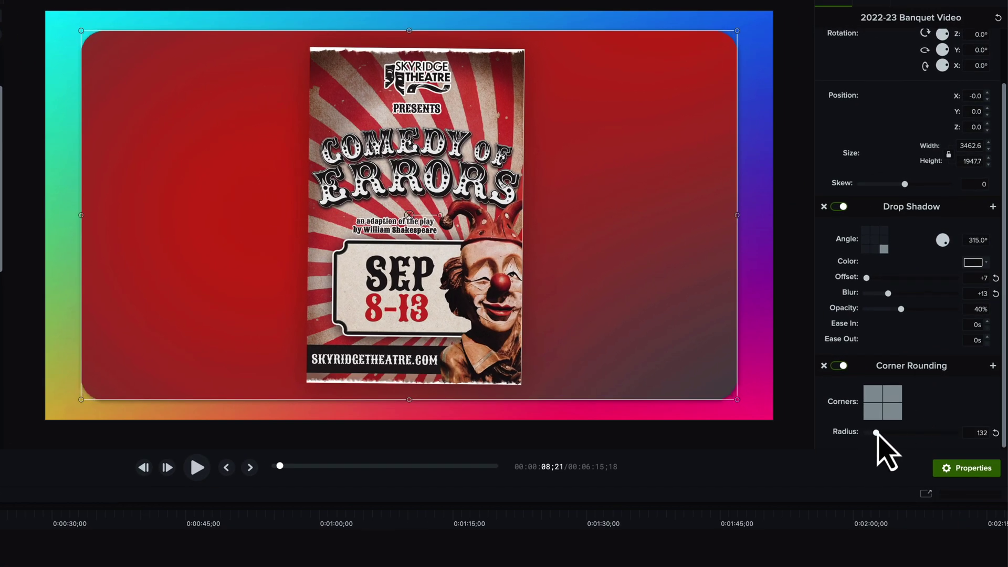
left_click(875, 432)
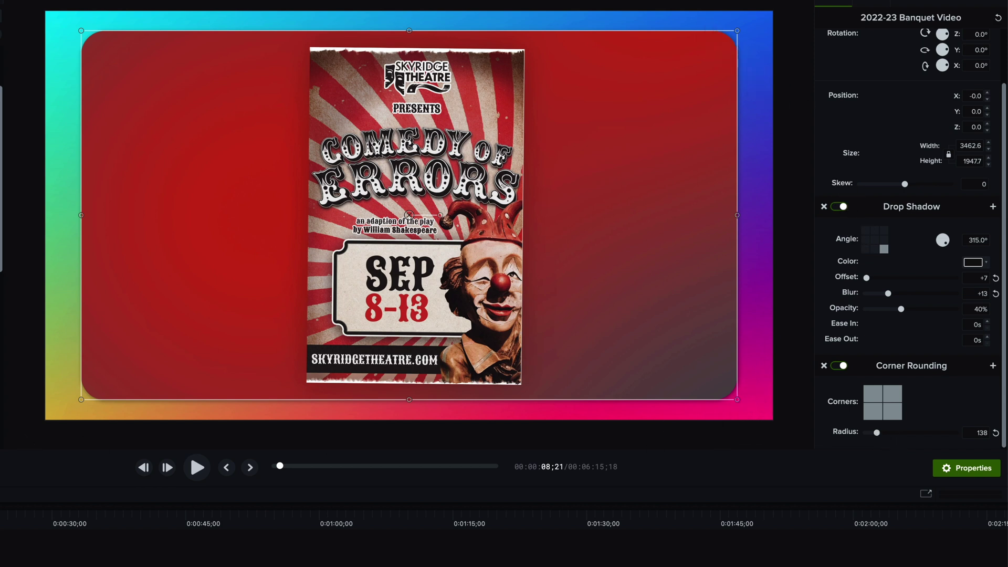
left_click(56, 400)
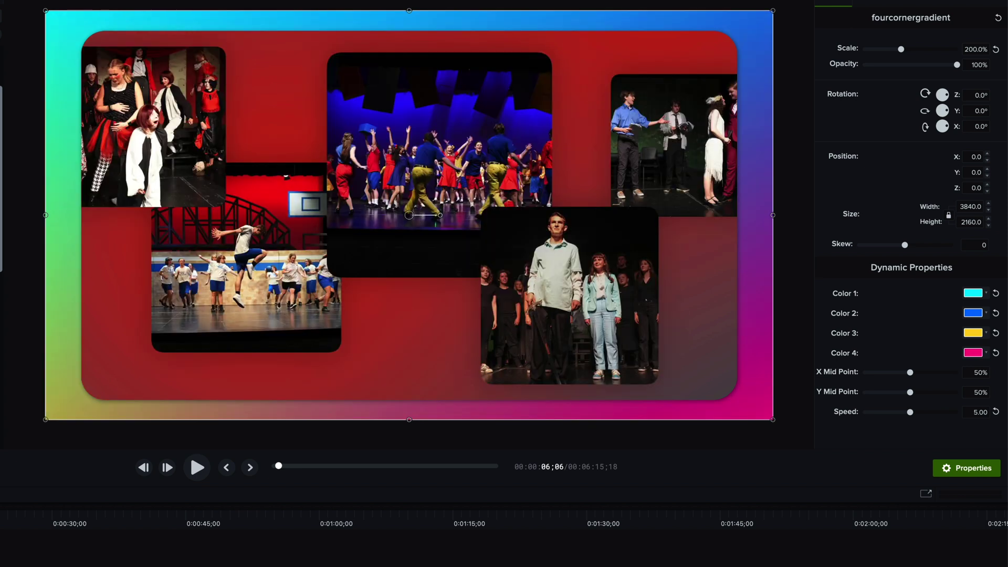
key("space")
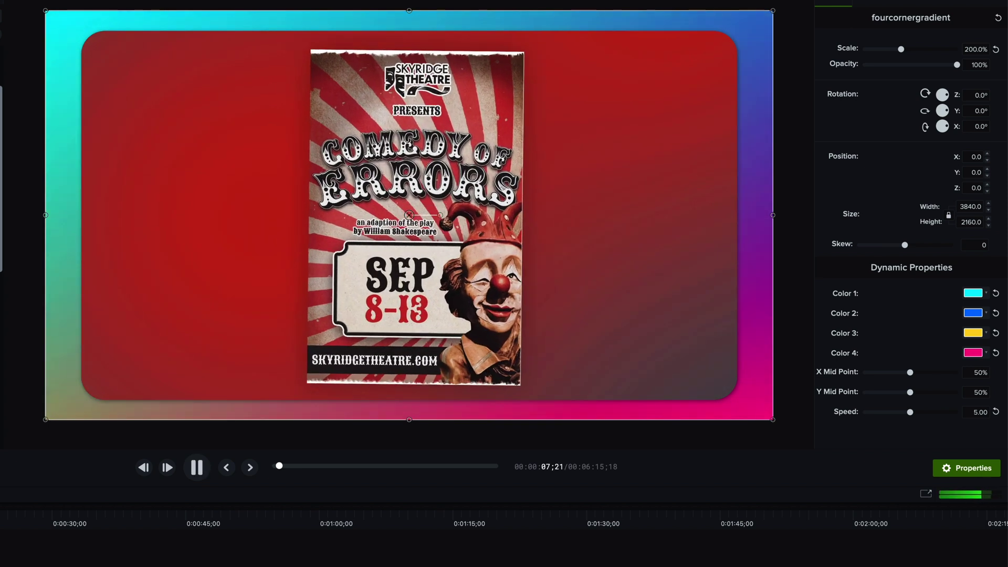
key("space")
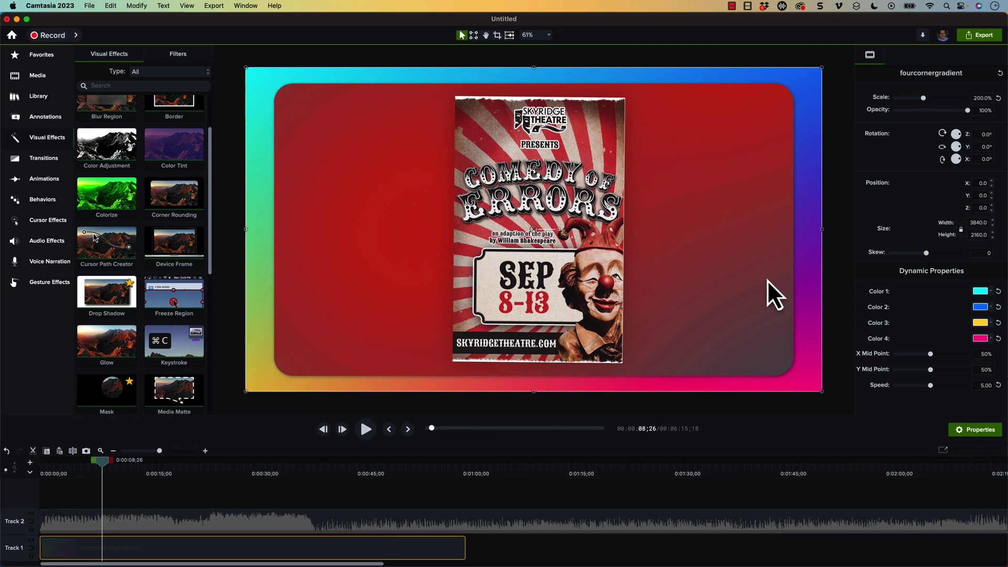
left_click(132, 517)
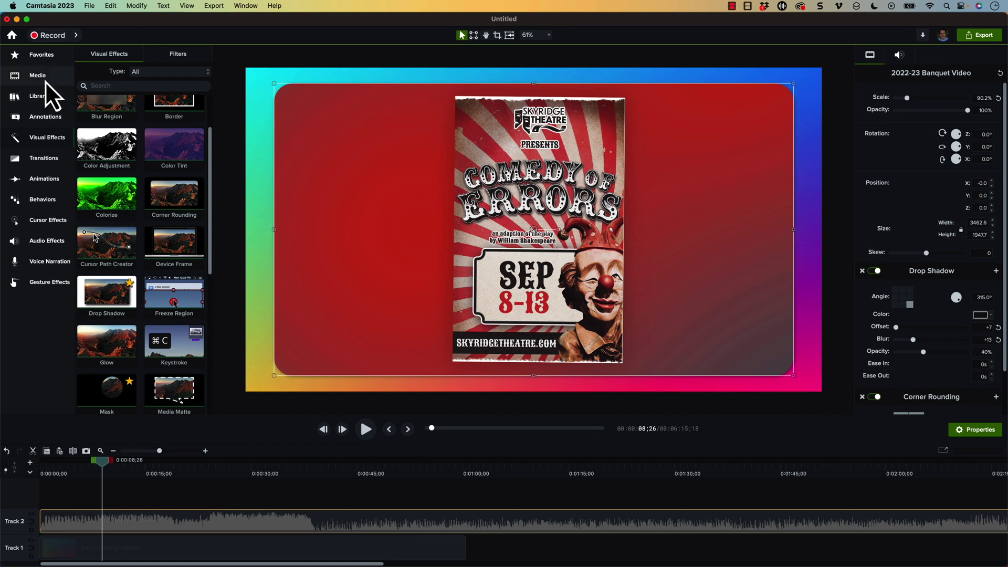
Add a Custom animation to the Banquet Video clip on Track 2.
left_click(47, 179)
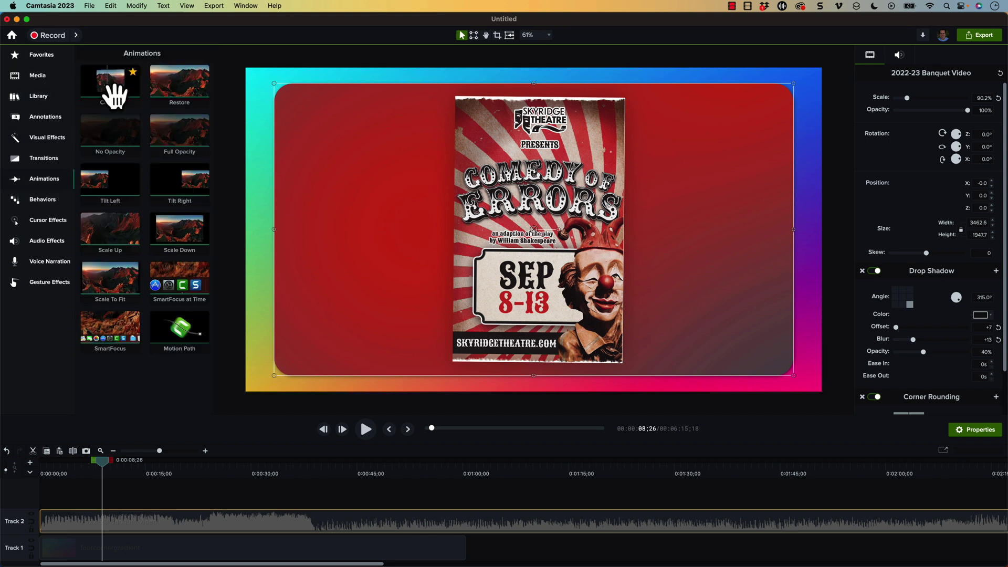
left_click_drag(113, 94, 102, 521)
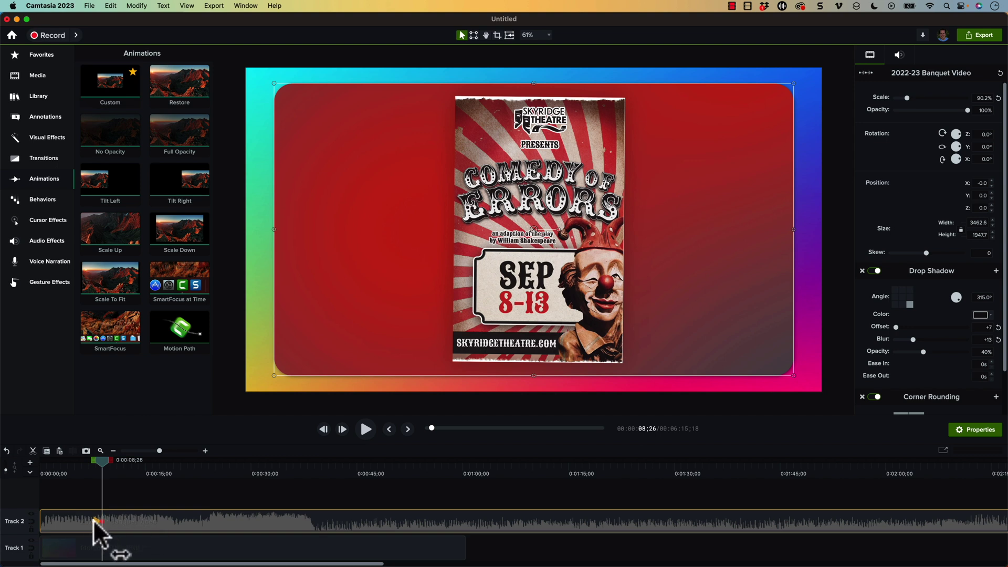
left_click(93, 519)
left_click(102, 521)
Move the playhead to the animation's start at about 0:00:07;26.
key("super+0")
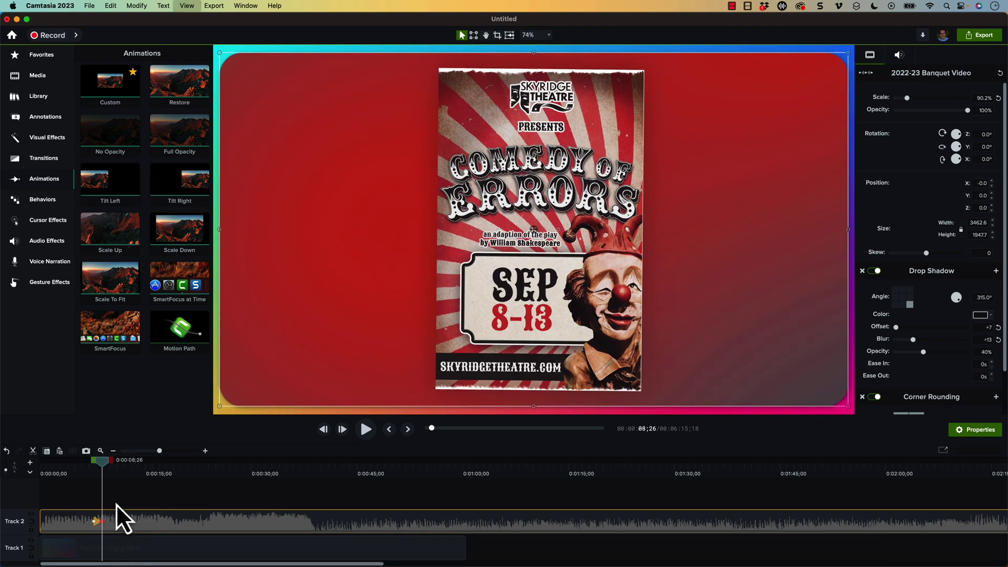
key("super+minus")
scroll(112, 503, "up", 3)
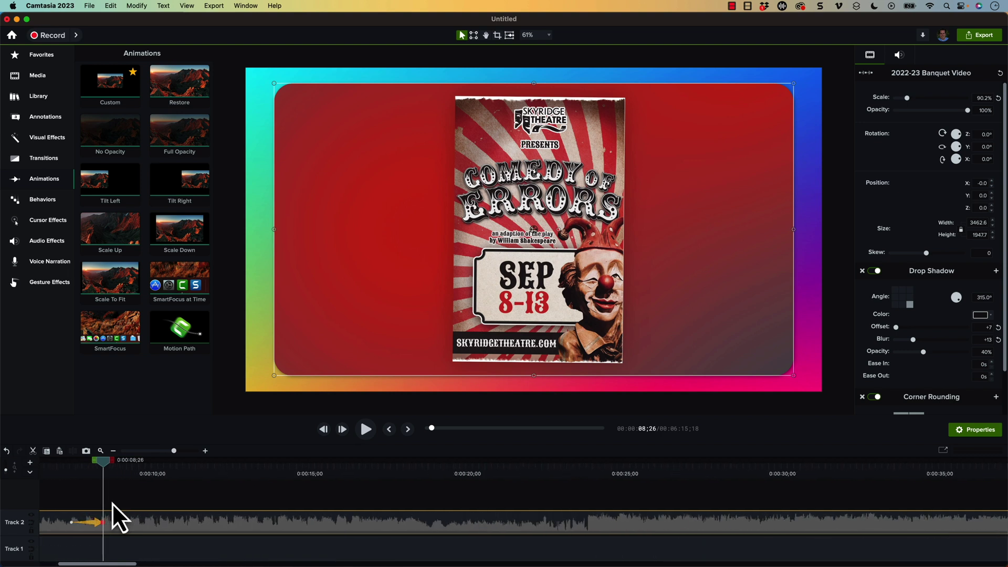
scroll(116, 504, "left", 2)
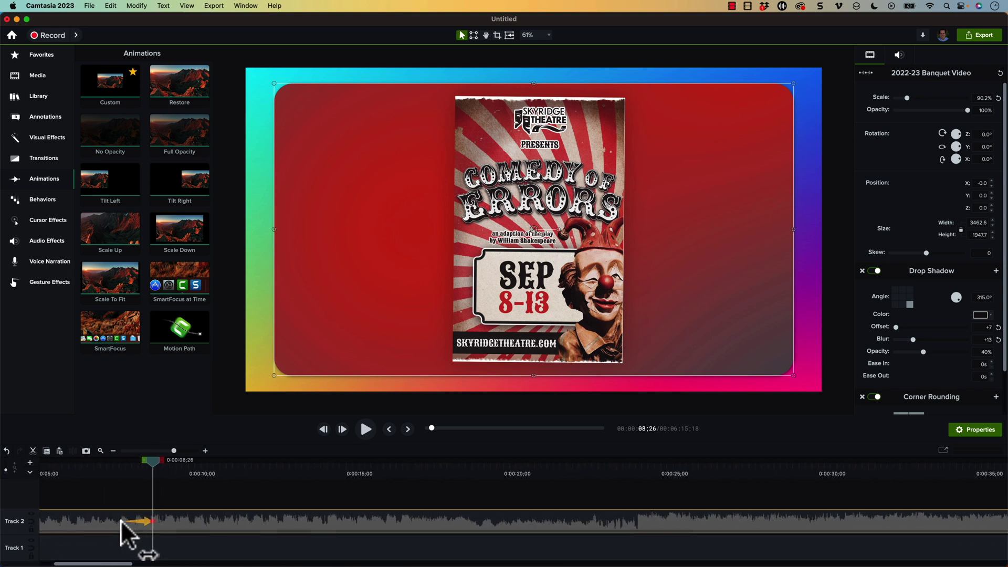
left_click(121, 520)
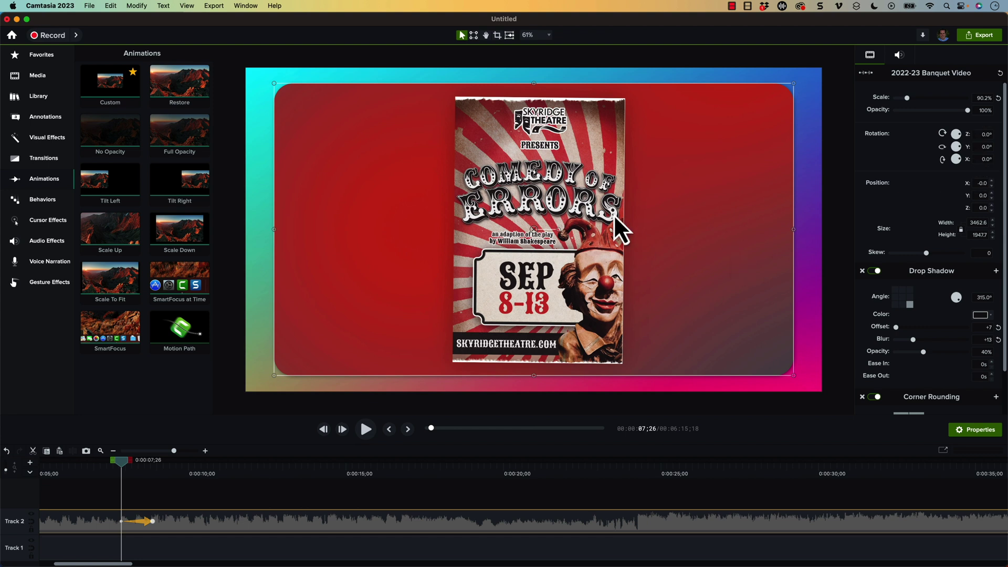
Drag the Banquet Video below the canvas (Y about -2198) and preview it rising into place.
key("super+minus")
key("super+minus")
key("super+minus")
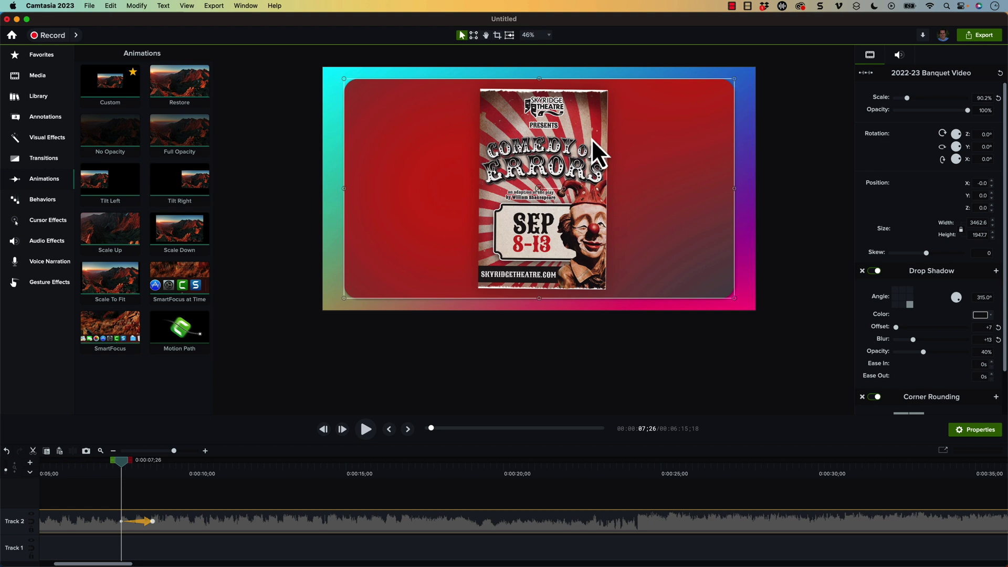
left_click_drag(591, 138, 597, 364)
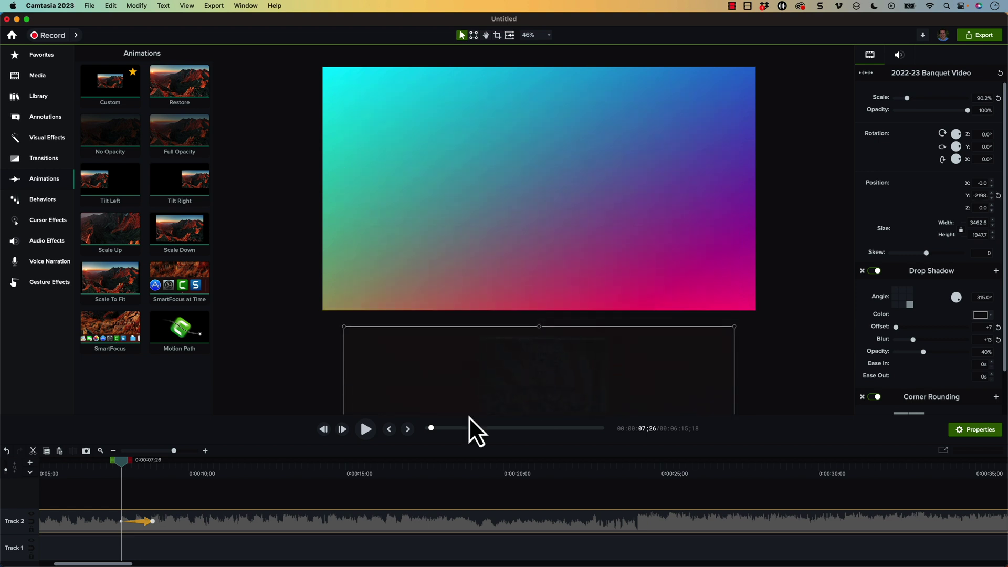
left_click_drag(119, 473, 146, 489)
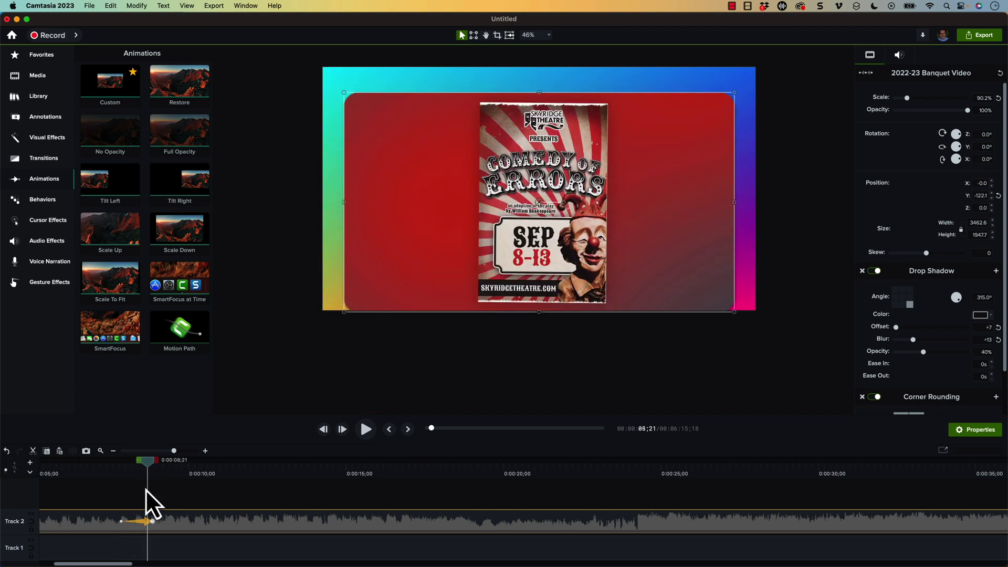
right_click(147, 520)
mouse_move(196, 541)
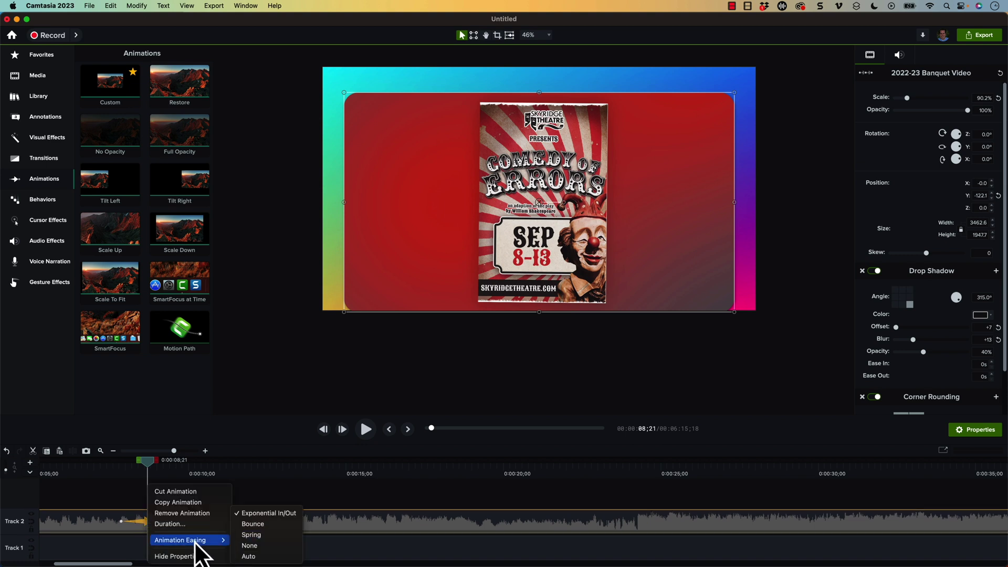
left_click(257, 527)
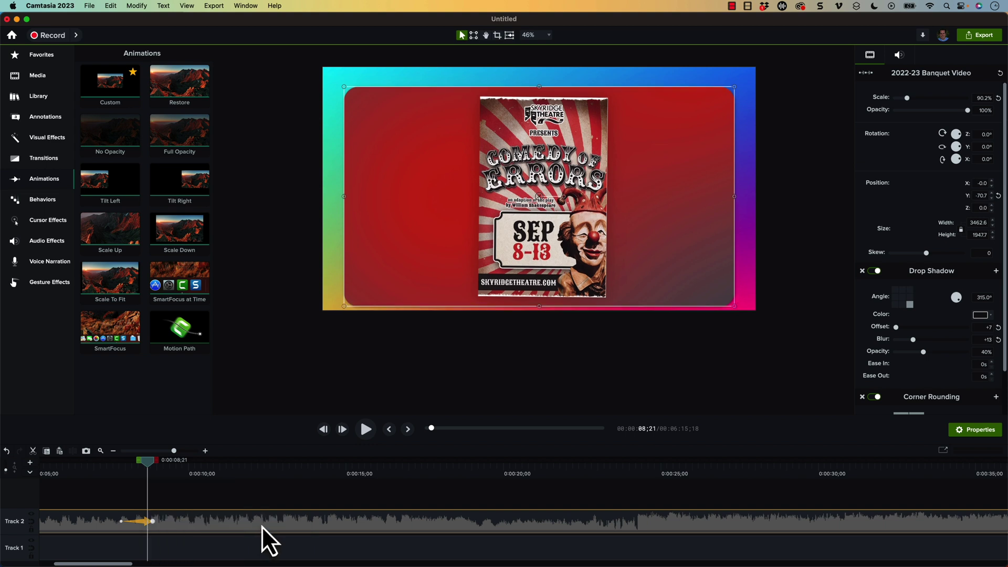
left_click(115, 464)
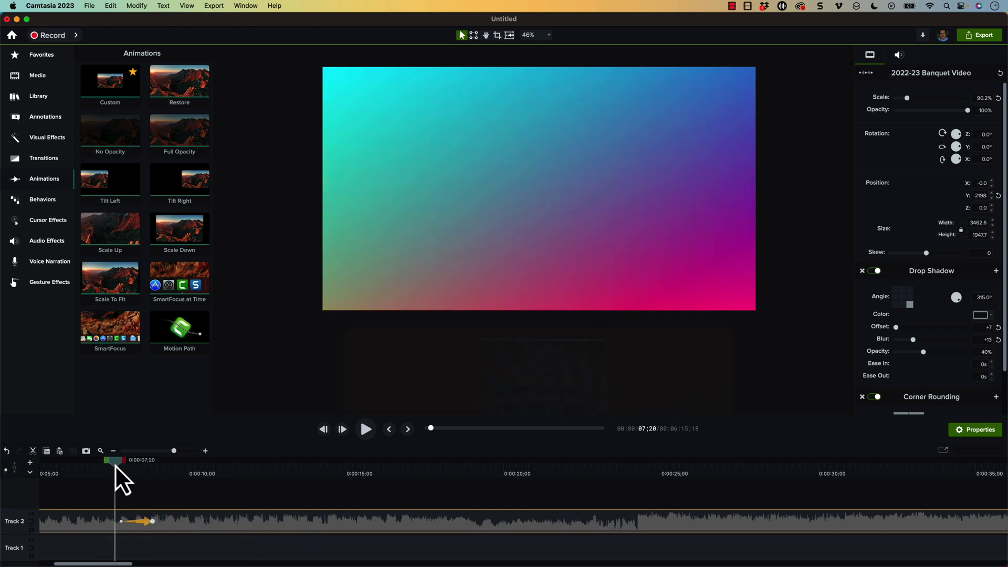
key("space")
right_click(145, 521)
mouse_move(184, 540)
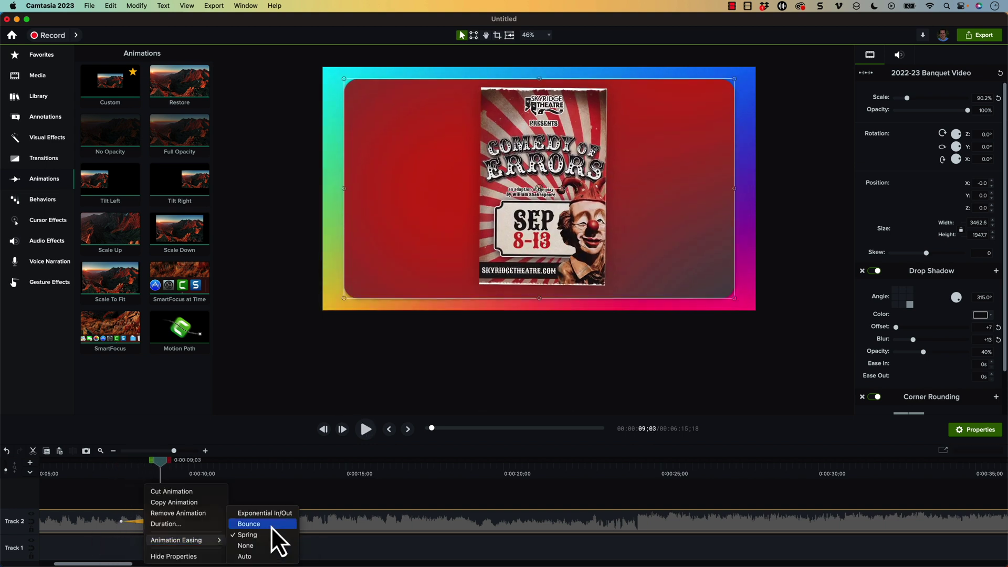
left_click(275, 514)
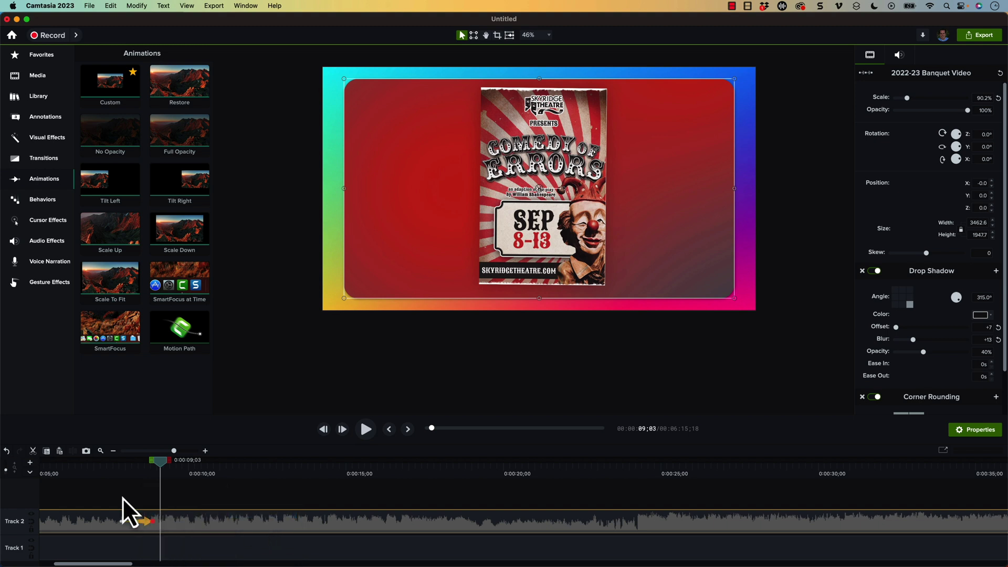
left_click(112, 465)
key("space")
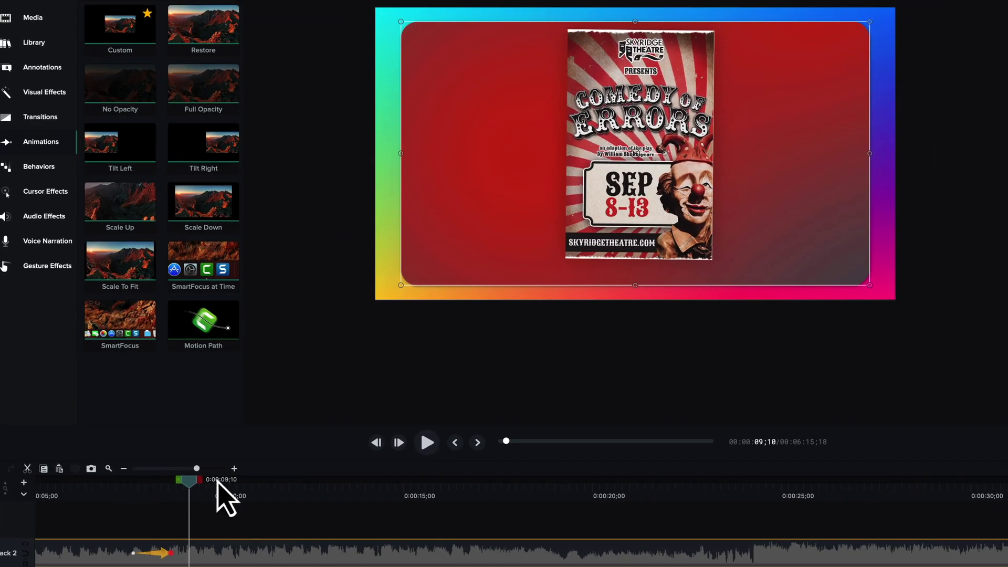
left_click_drag(218, 481, 287, 489)
Split the Banquet Video clip at 0:00:11;26 and shift the second part later.
left_click(283, 561)
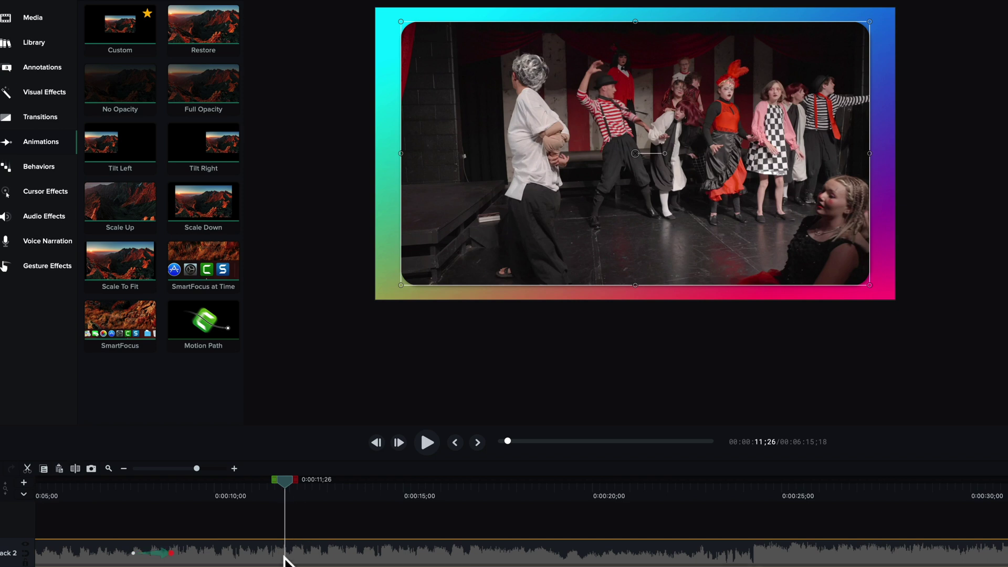
key("s")
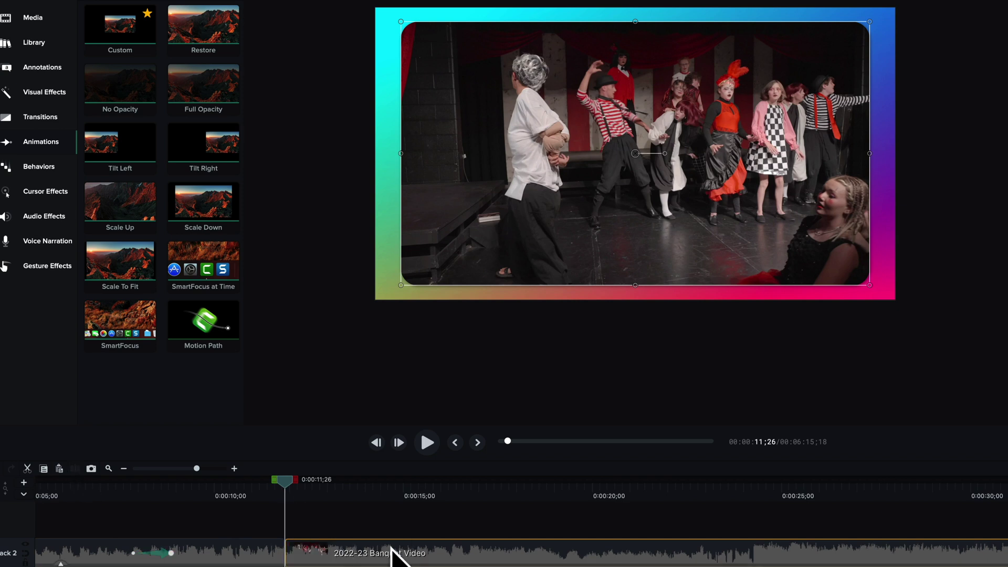
left_click_drag(391, 554, 438, 551)
left_click_drag(284, 482, 255, 489)
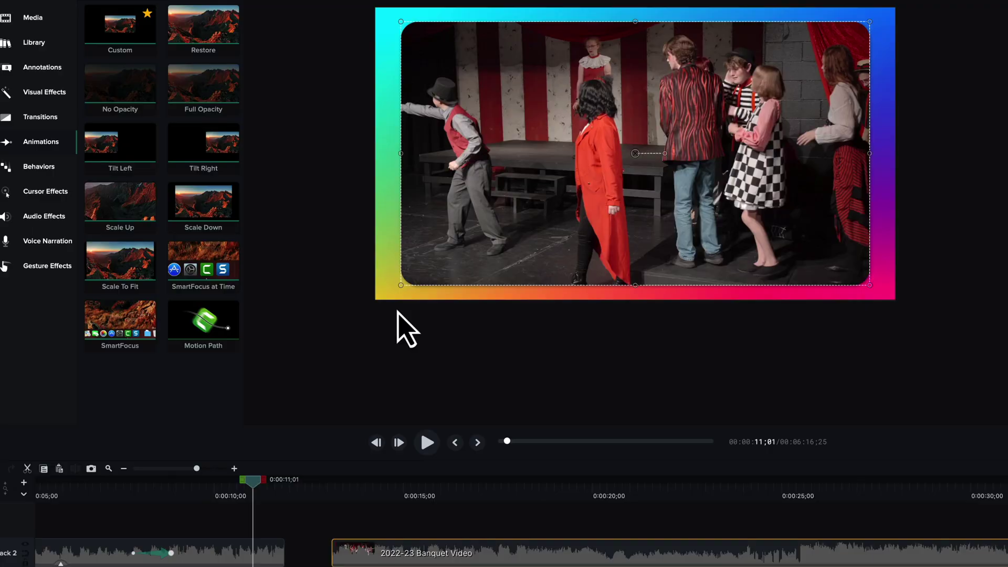
Add a Custom animation at the first part's end so it slides off the canvas to the left.
mouse_move(253, 480)
left_mouse_down()
mouse_move(266, 478)
mouse_move(256, 481)
left_mouse_up()
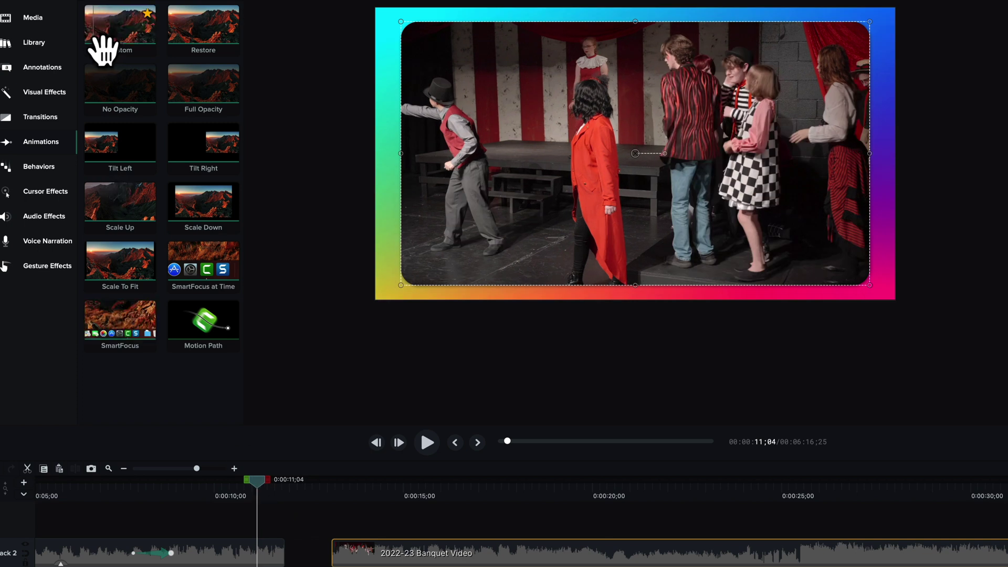
left_click_drag(105, 48, 278, 557)
left_click(281, 555)
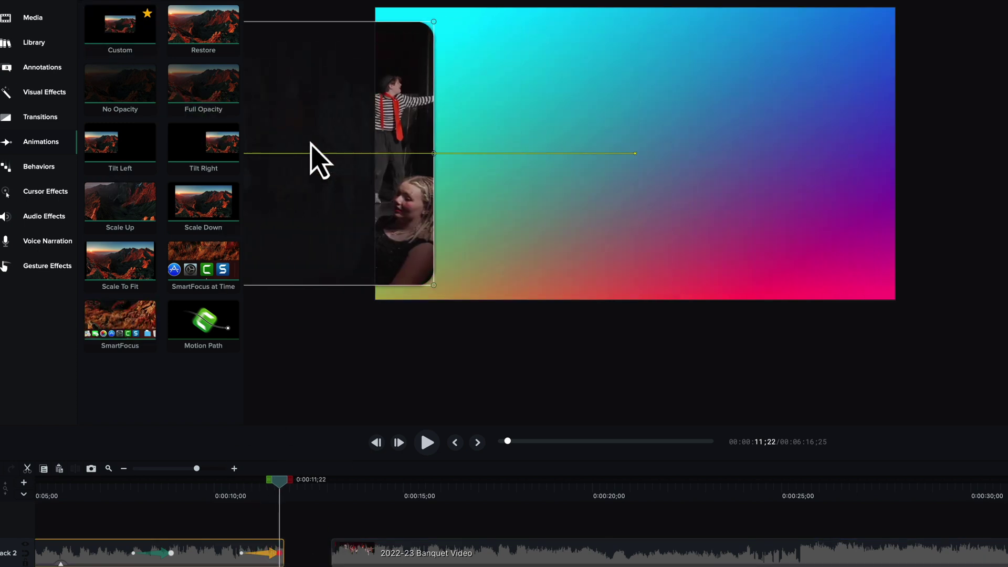
left_click(240, 495)
left_click_drag(241, 495, 320, 496)
Close the gap and give the second part a Custom animation sliding in from the right.
left_click_drag(371, 549, 348, 549)
left_click_drag(90, 27, 347, 559)
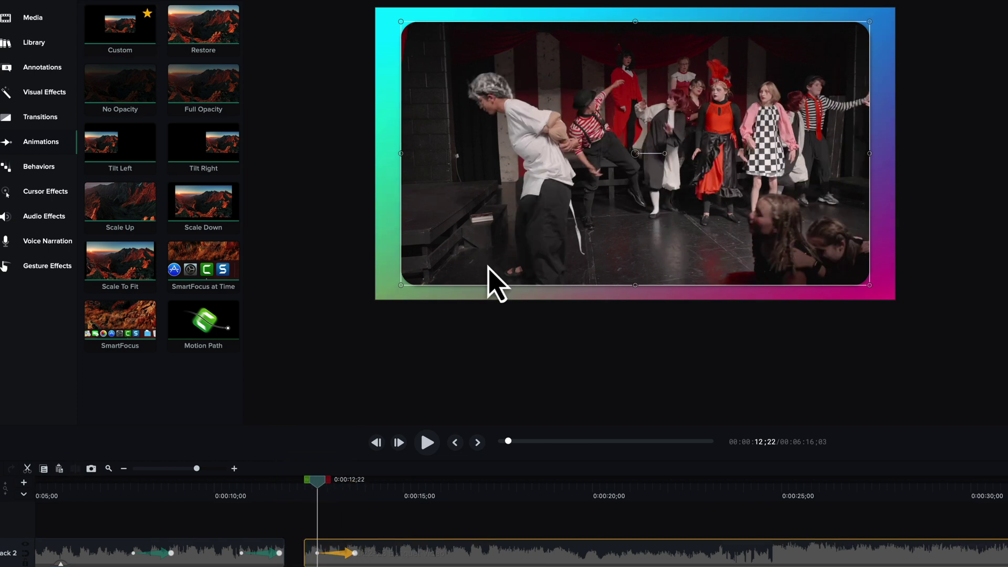
left_click_drag(466, 117, 969, 104)
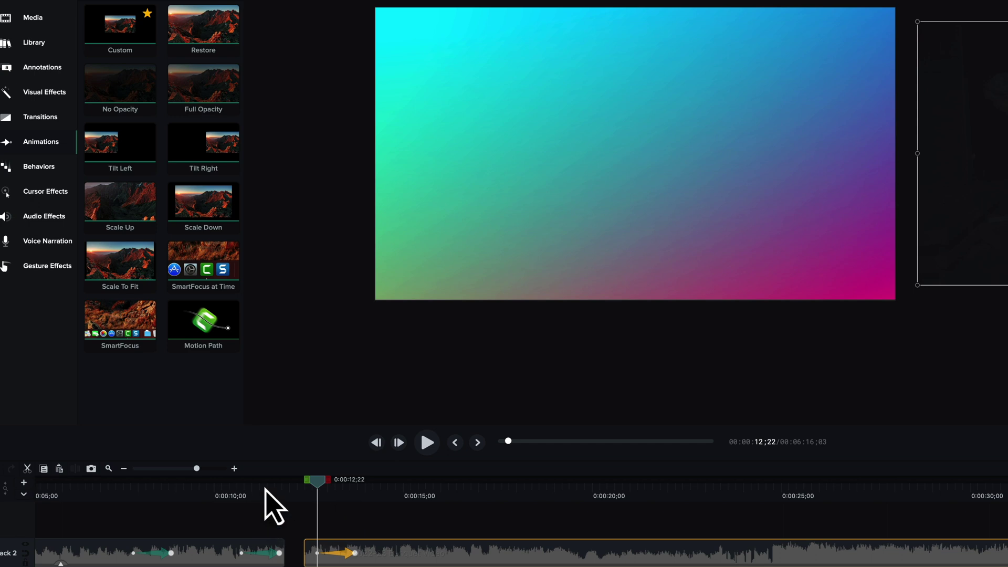
left_click_drag(265, 491, 223, 494)
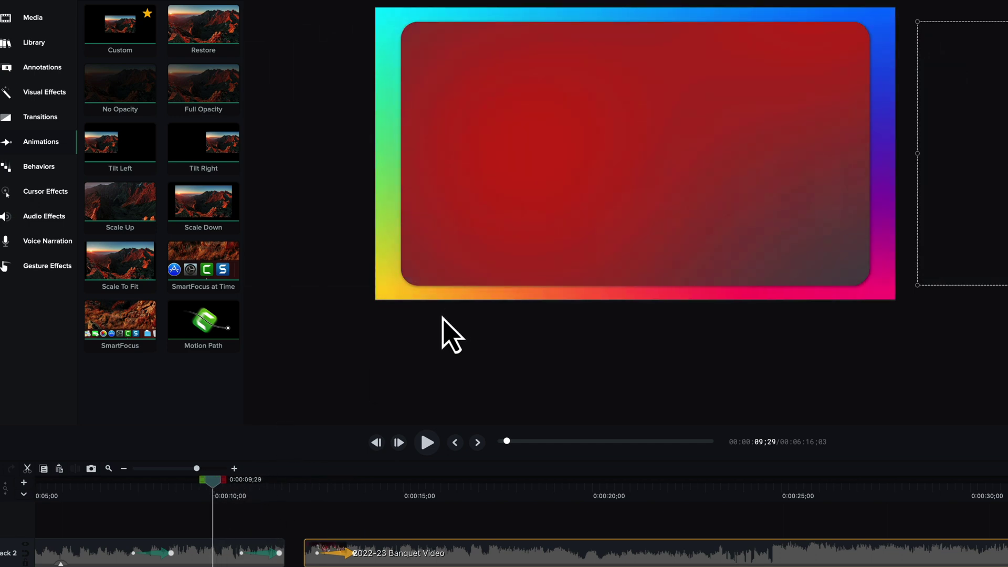
scroll(498, 264, "down", 3)
scroll(499, 263, "up", 3)
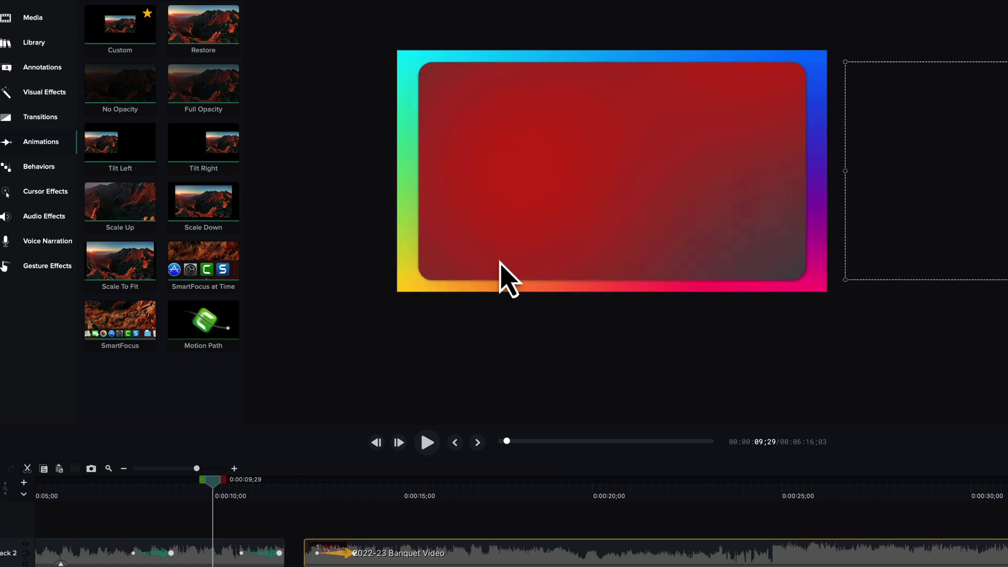
scroll(500, 264, "up", 1)
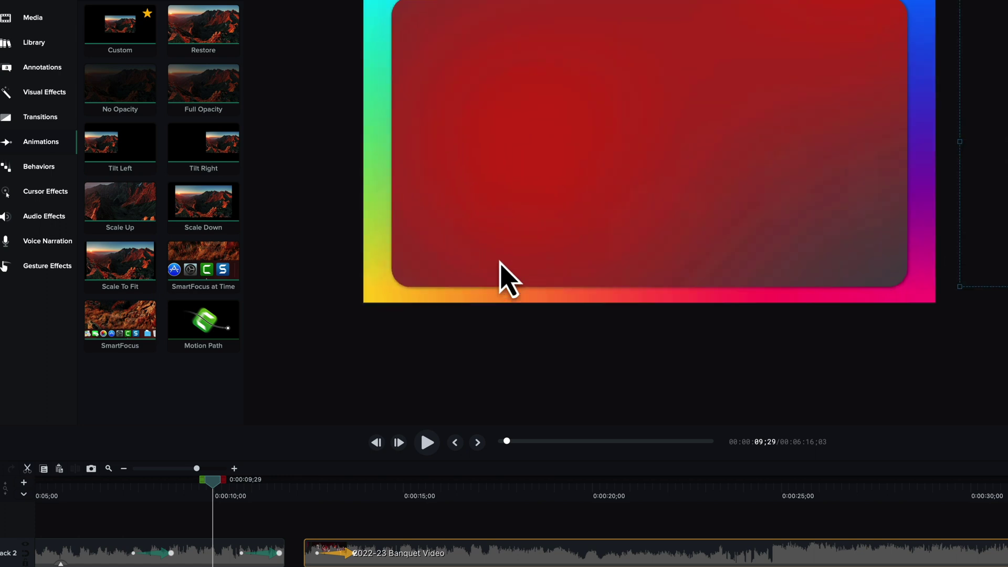
scroll(499, 263, "down", 1)
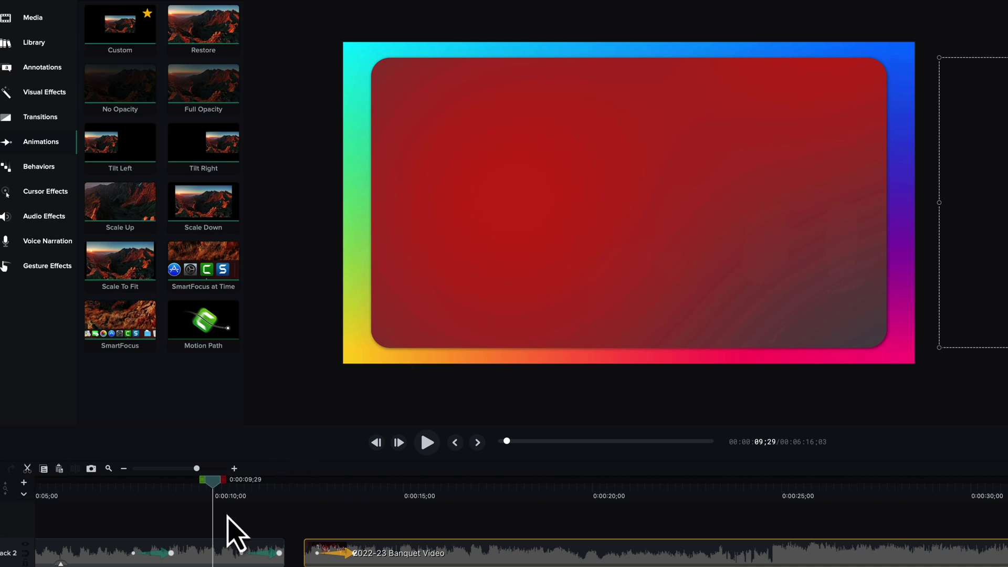
left_click_drag(213, 499, 159, 508)
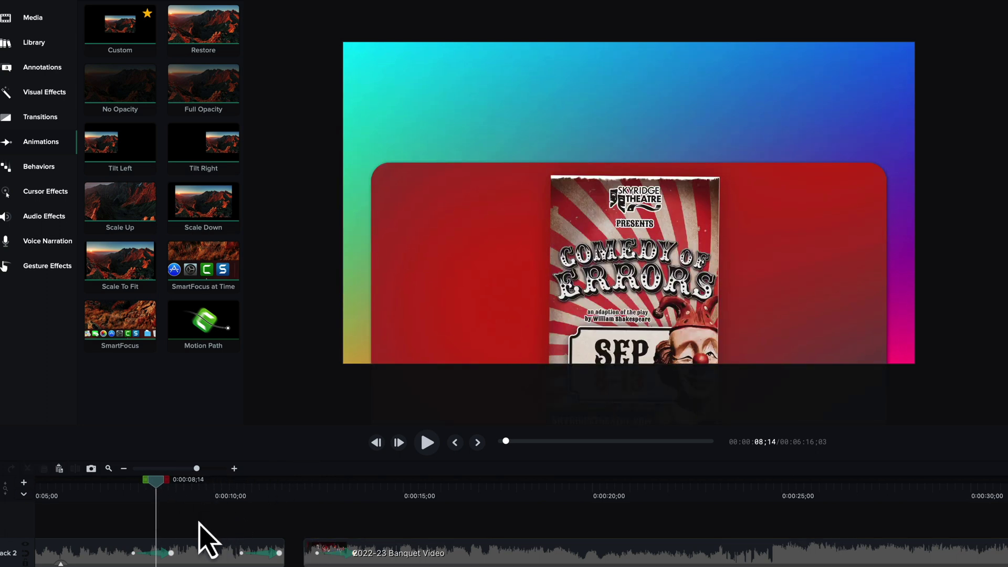
key("space")
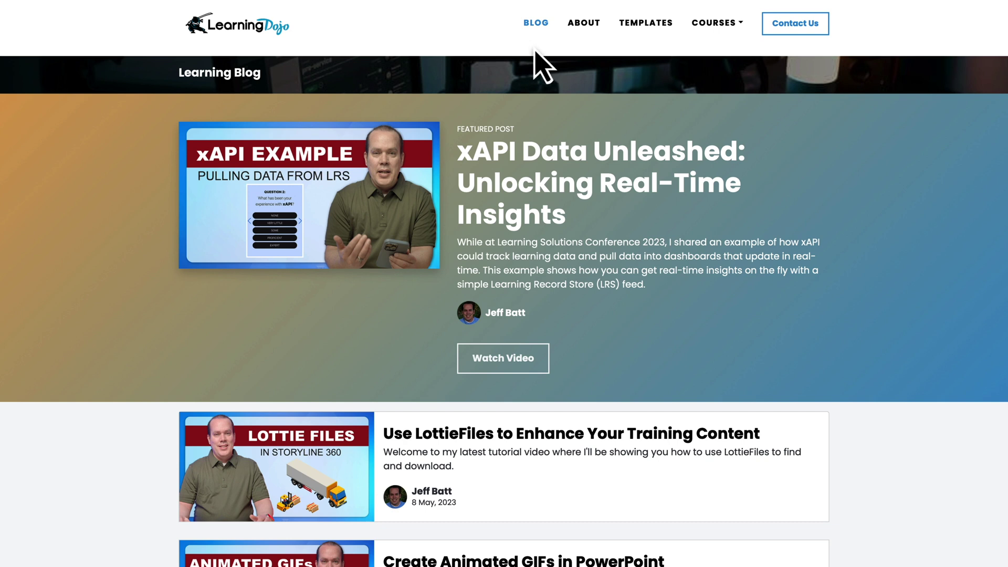
Browse the Templates page's Storyline templates, then expand the COURSES dropdown.
left_click(667, 24)
scroll(650, 151, "down", 3)
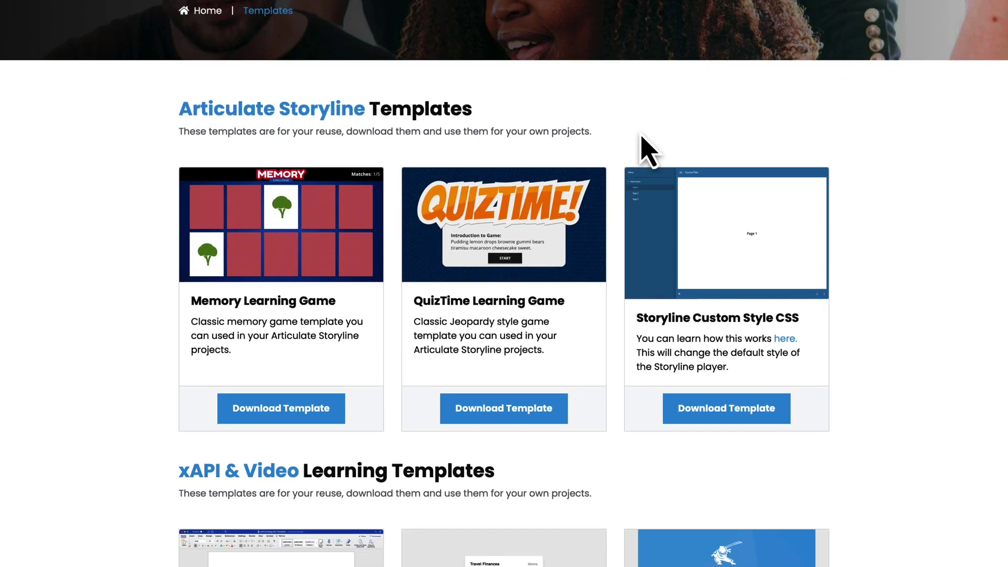
scroll(648, 151, "down", 3)
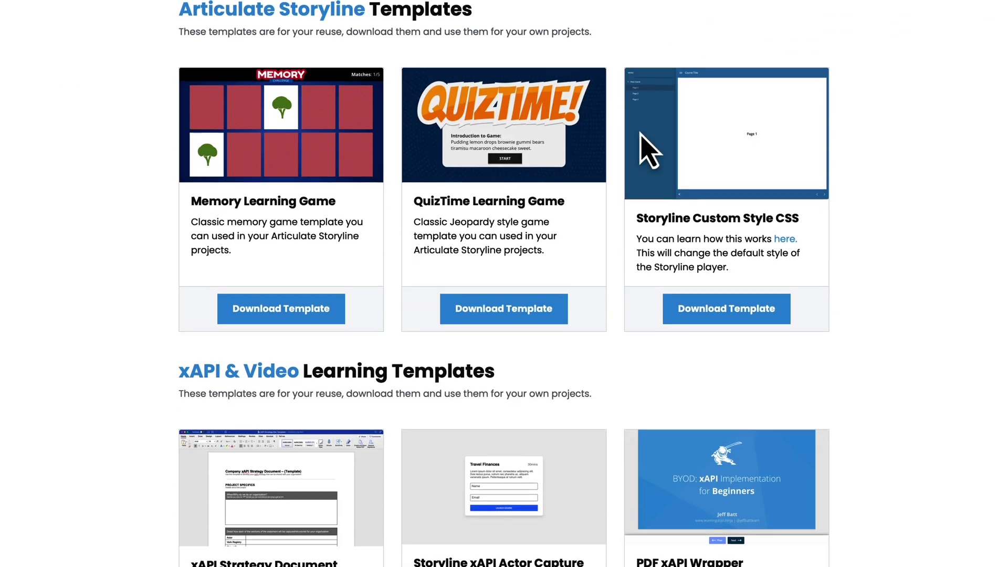
scroll(662, 163, "up", 6)
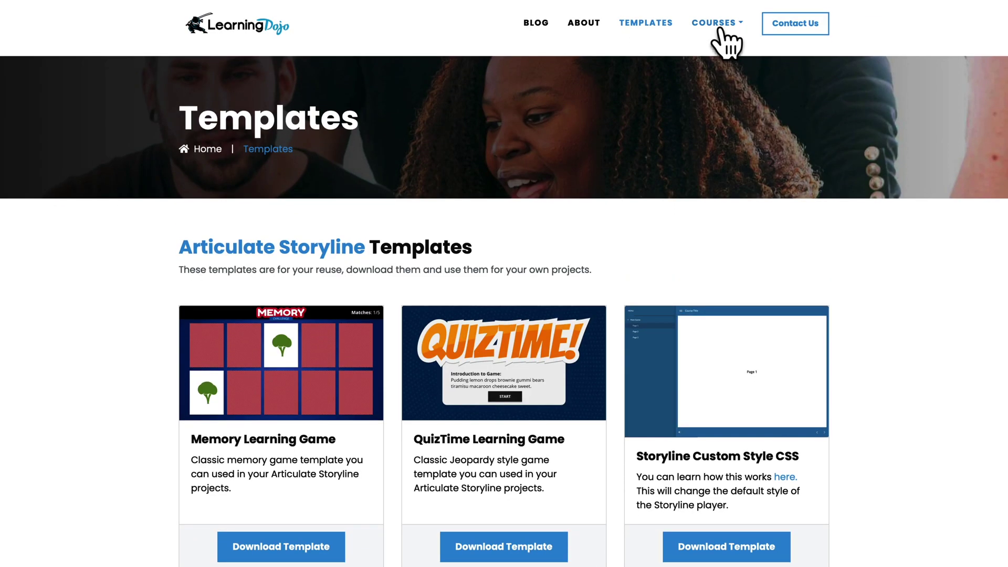
left_click(721, 30)
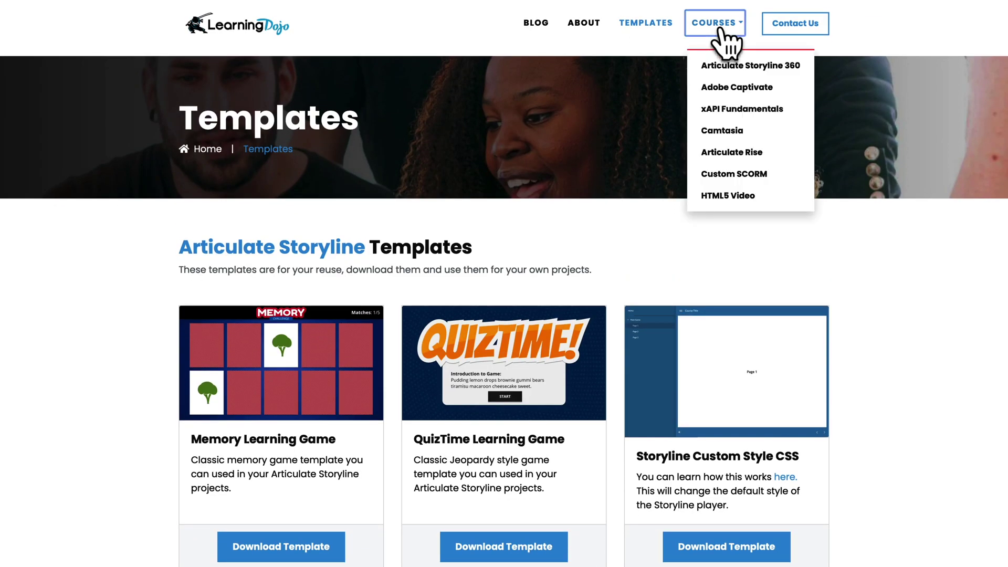